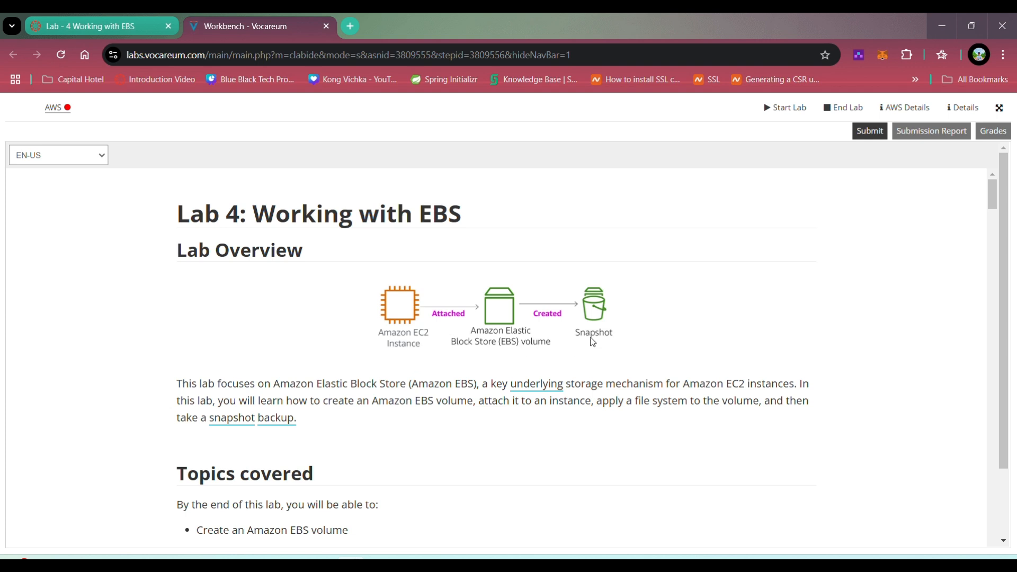
Step: Read the lab page's overview, topics covered and console access instructions through to Task 1, Create a New EBS Volume
drag(180, 477, 315, 477)
click(330, 471)
scroll(425, 440, down, 4)
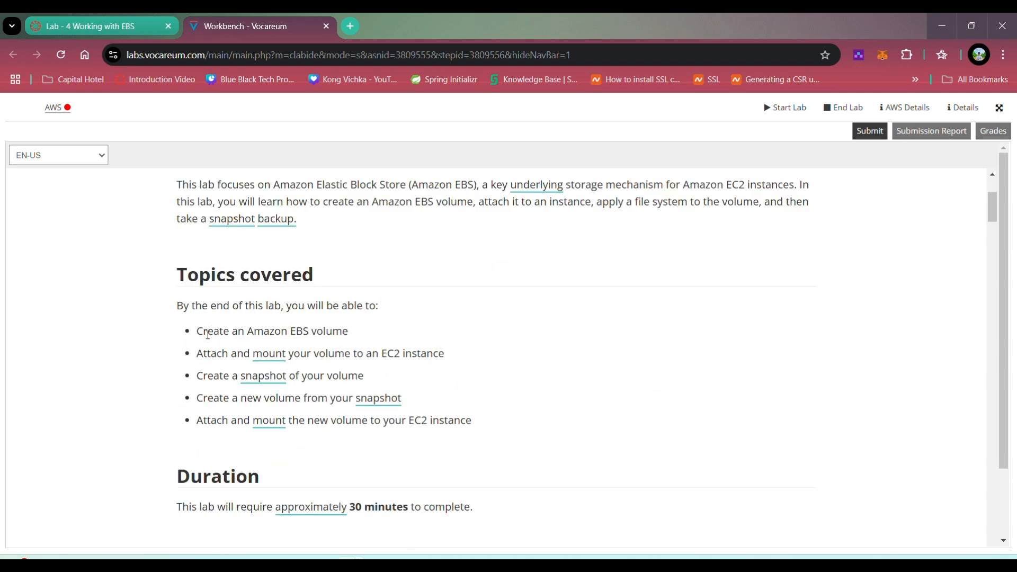
drag(208, 334, 348, 333)
click(236, 348)
drag(203, 332, 348, 332)
drag(197, 354, 444, 353)
drag(204, 376, 377, 379)
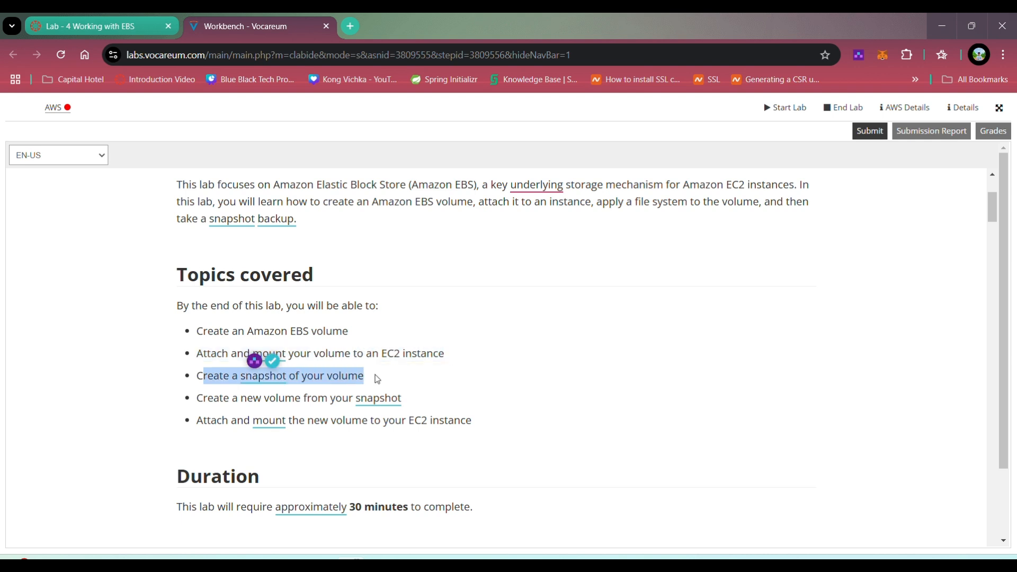
click(305, 405)
drag(201, 400, 419, 397)
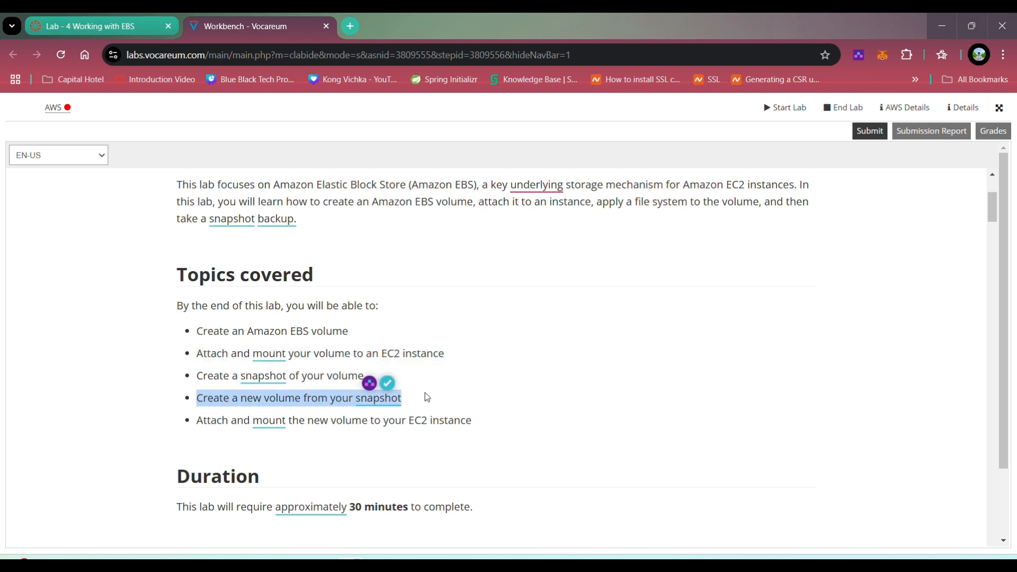
click(425, 393)
drag(197, 421, 471, 421)
click(420, 424)
scroll(413, 429, down, 5)
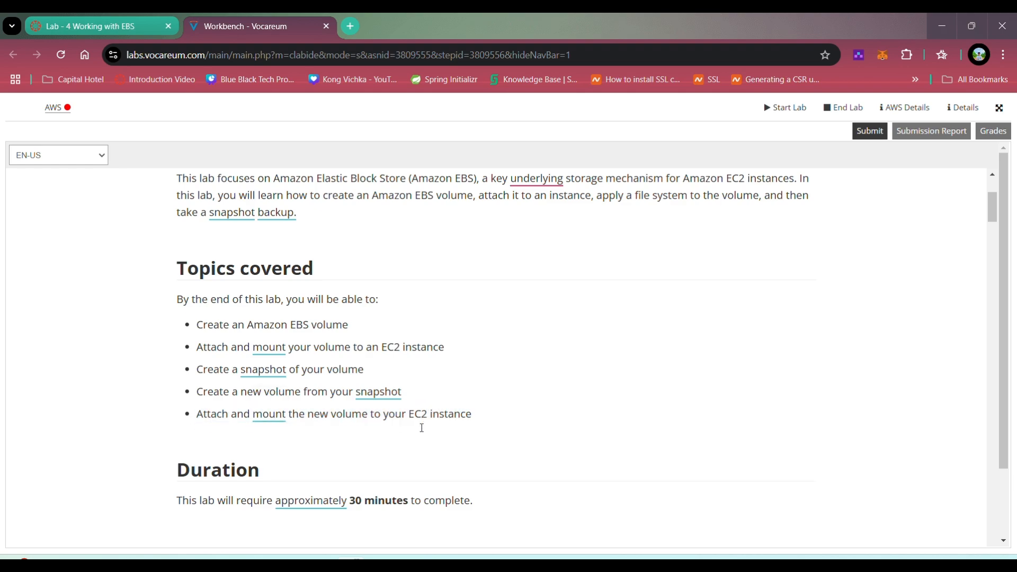
scroll(498, 405, up, 8)
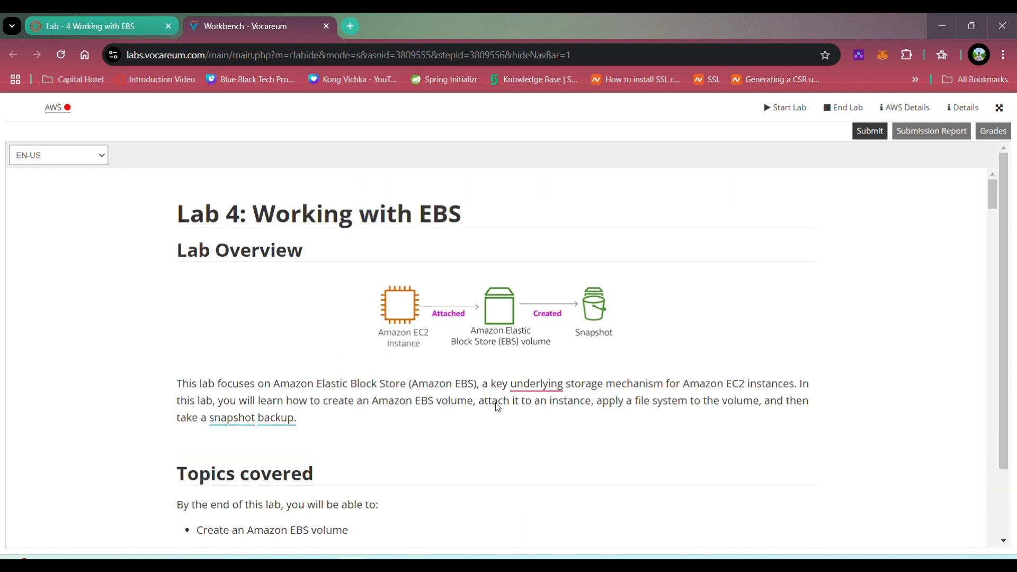
scroll(498, 405, down, 15)
scroll(495, 404, down, 12)
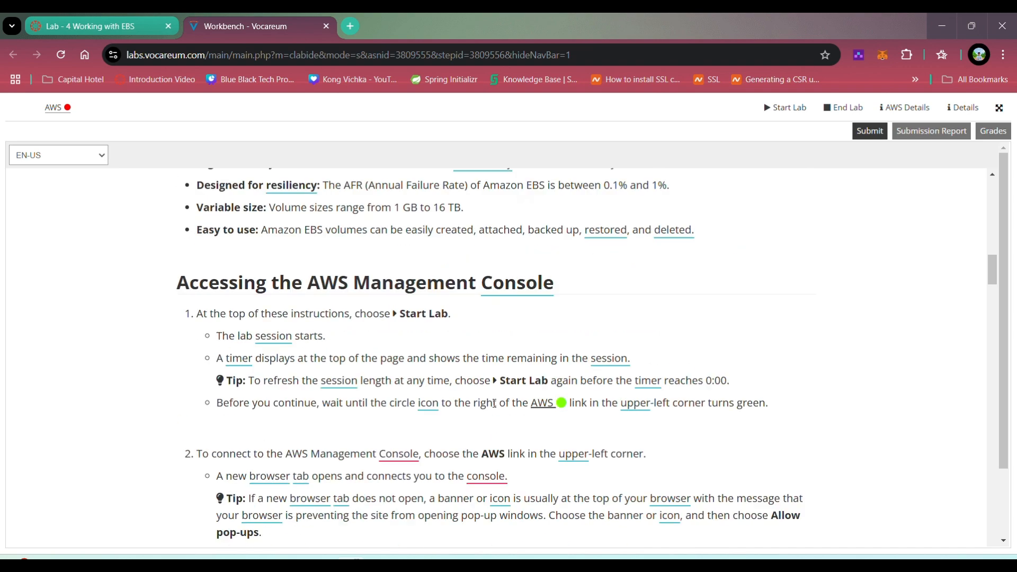
drag(209, 240, 485, 229)
click(485, 228)
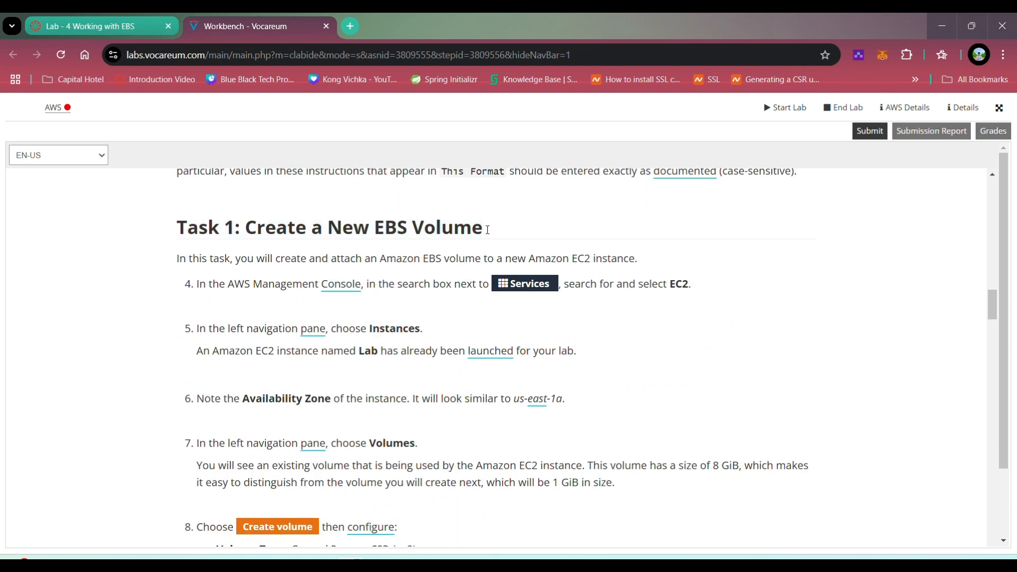
Step: Start the lab session and open the AWS Management Console from the lab page
click(781, 110)
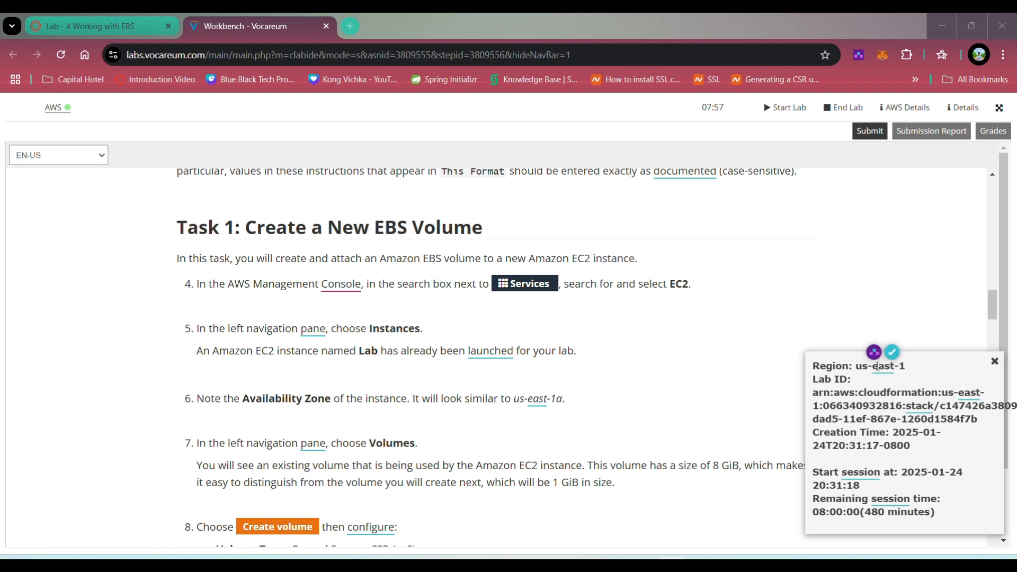
click(528, 398)
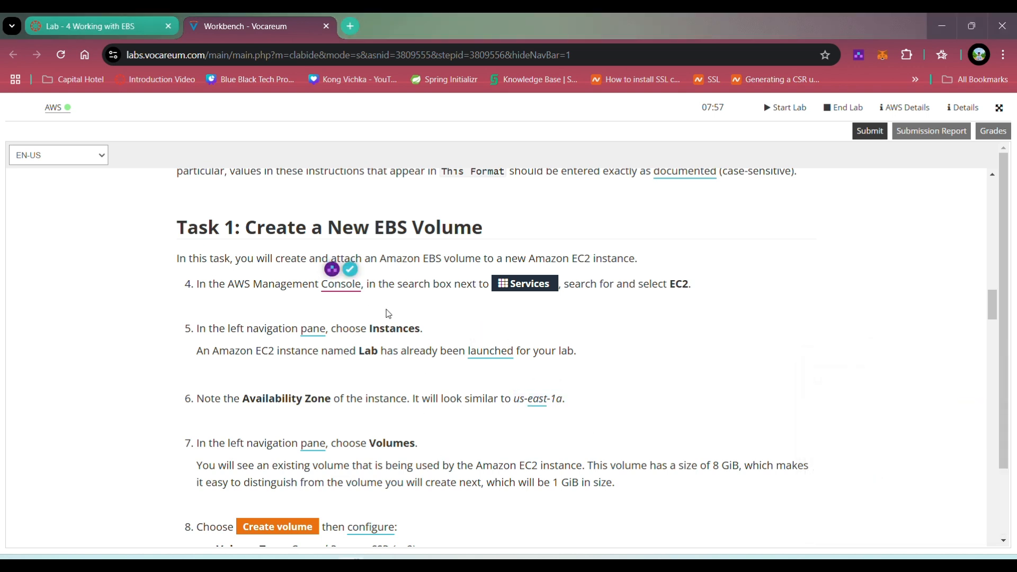
click(61, 110)
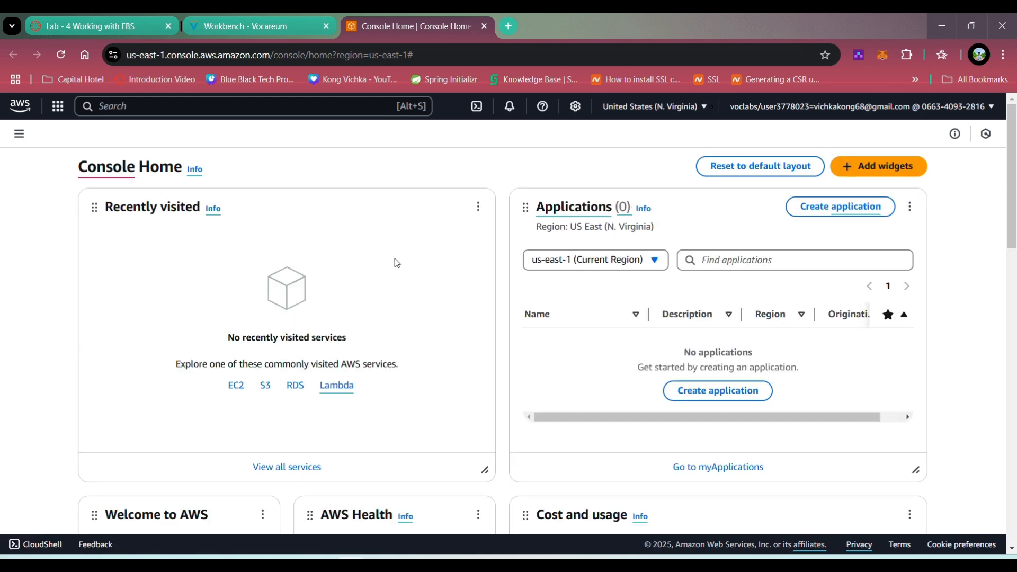
Step: Search the AWS console for ec2 and open the EC2 service
scroll(431, 345, down, 2)
scroll(429, 338, up, 2)
scroll(431, 339, down, 1)
scroll(466, 374, up, 1)
click(198, 106)
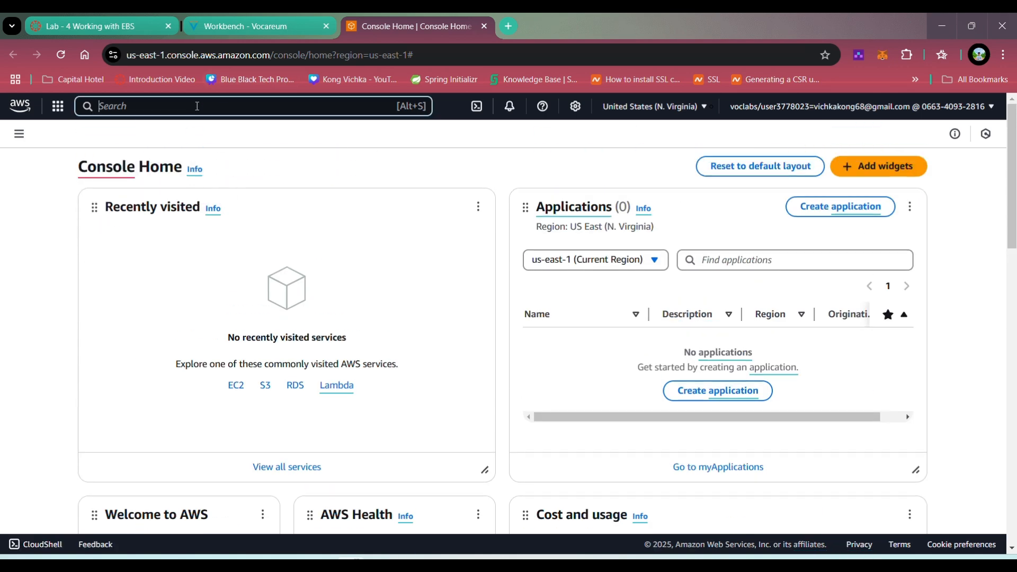
text(ec2)
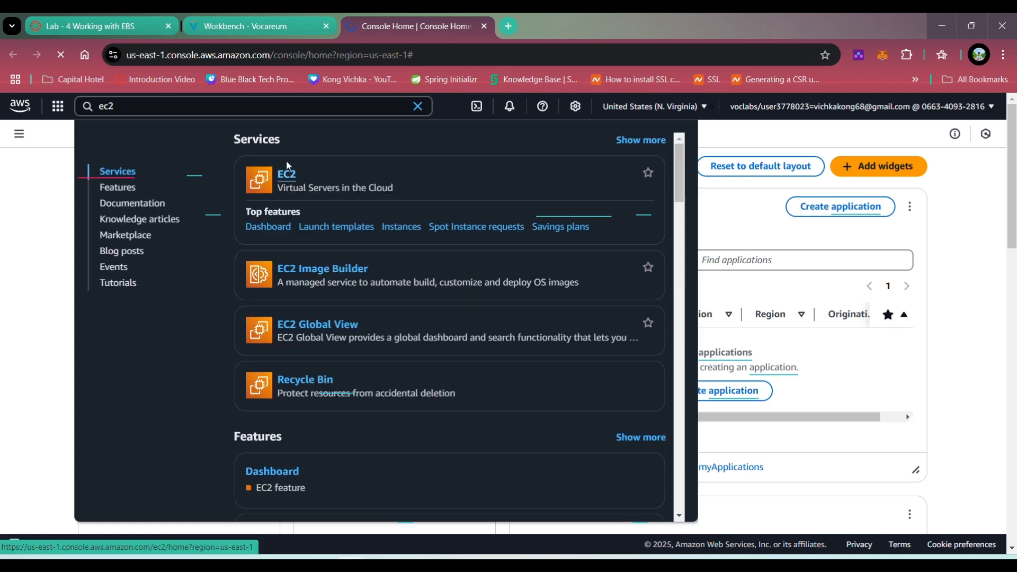
click(286, 162)
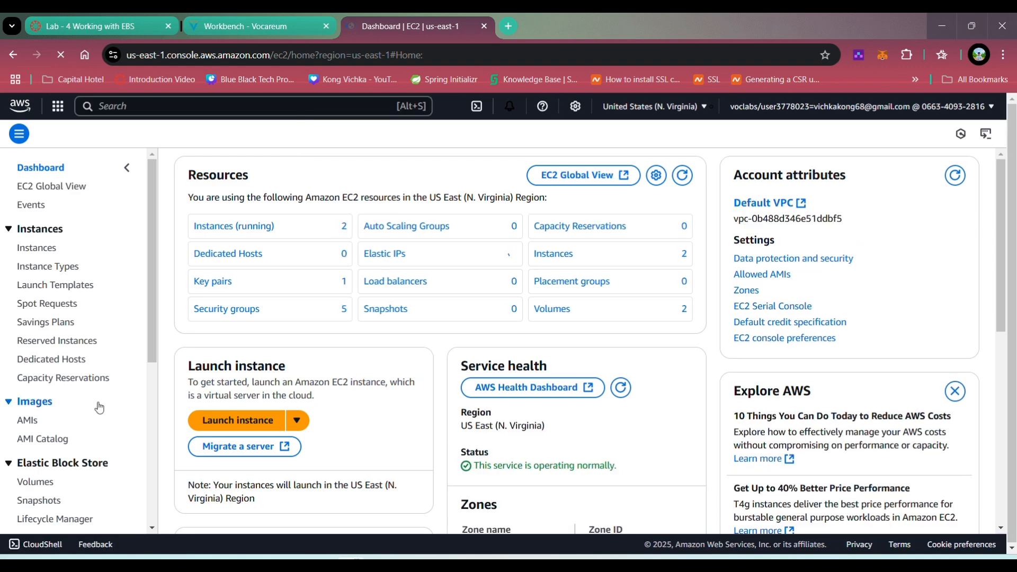
Step: Open the Elastic Block Store volumes list and enlarge it over the fault tolerance section
scroll(79, 397, down, 3)
click(37, 350)
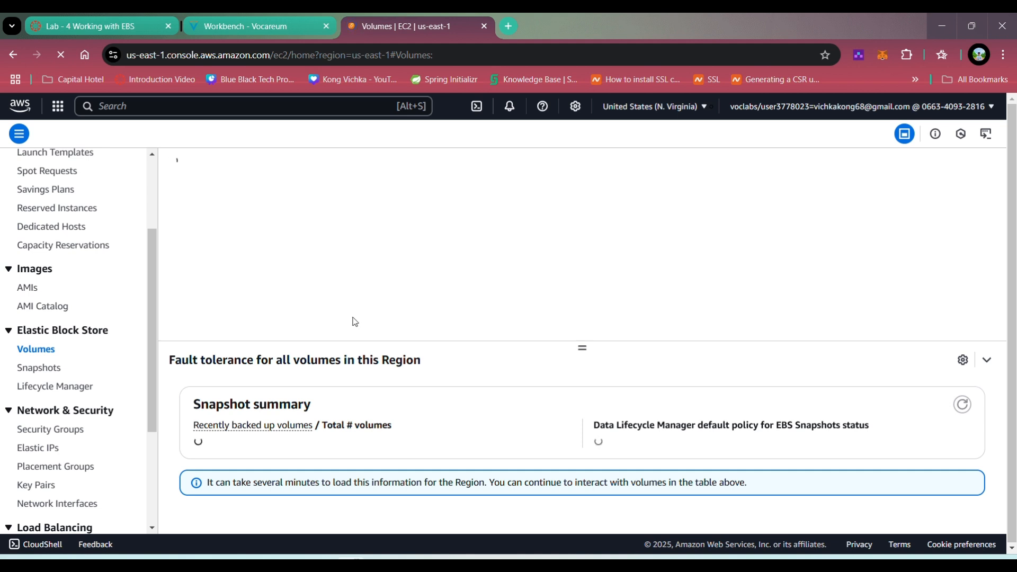
drag(579, 348, 576, 423)
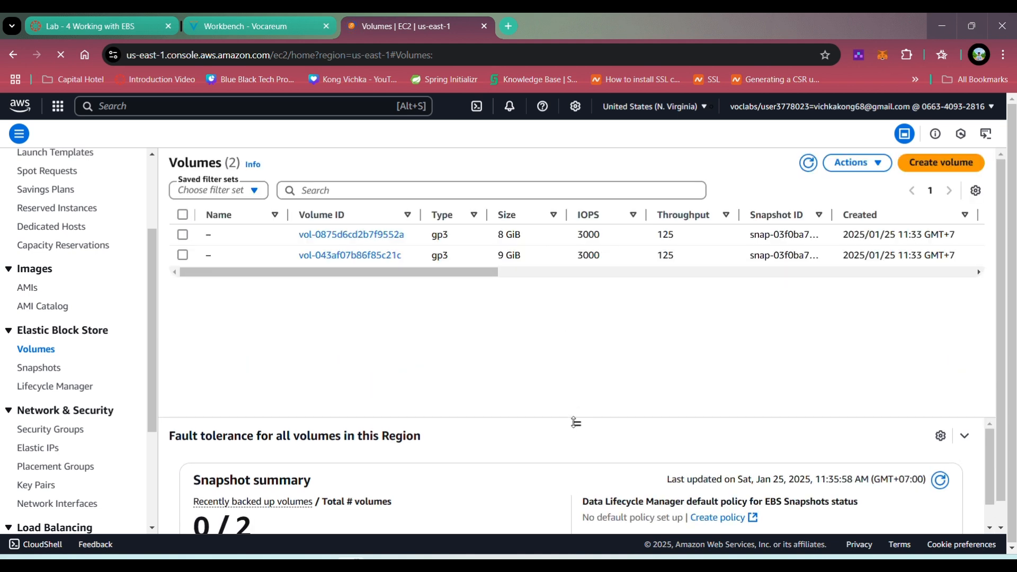
drag(362, 273, 260, 276)
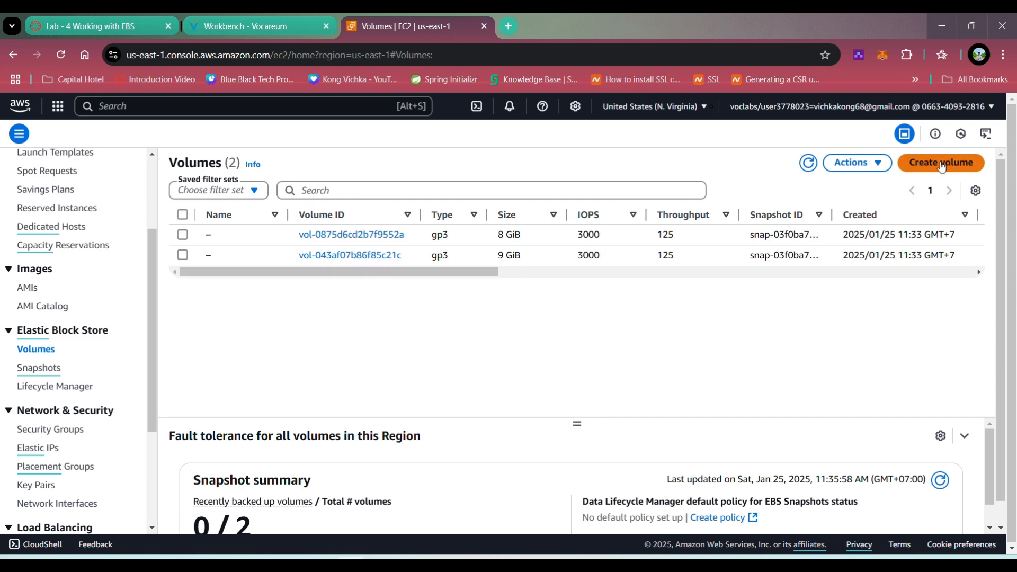
Step: Start a new volume with type General Purpose SSD (gp2), size 1 GiB and Availability Zone us-east-1a
click(941, 165)
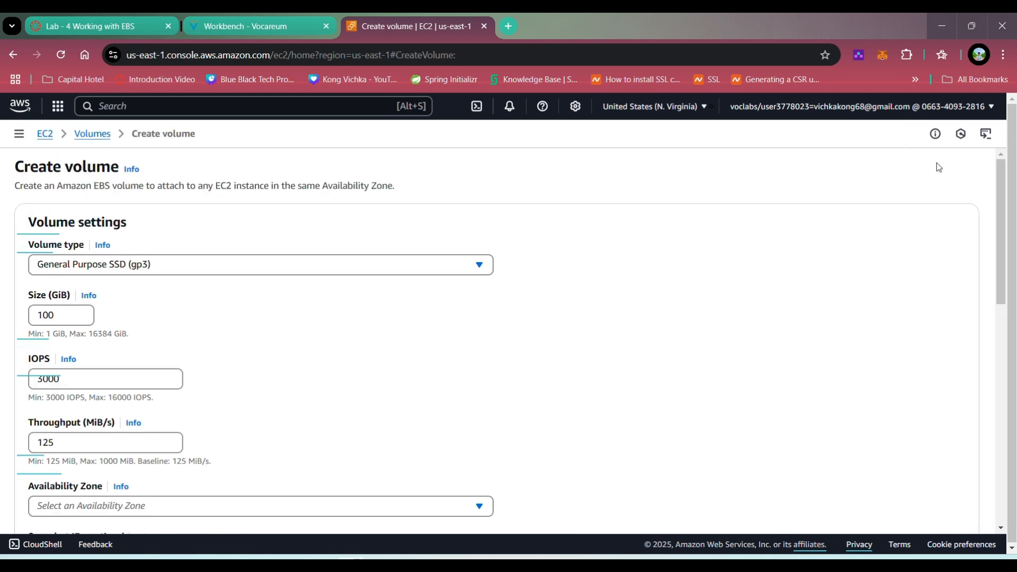
click(174, 273)
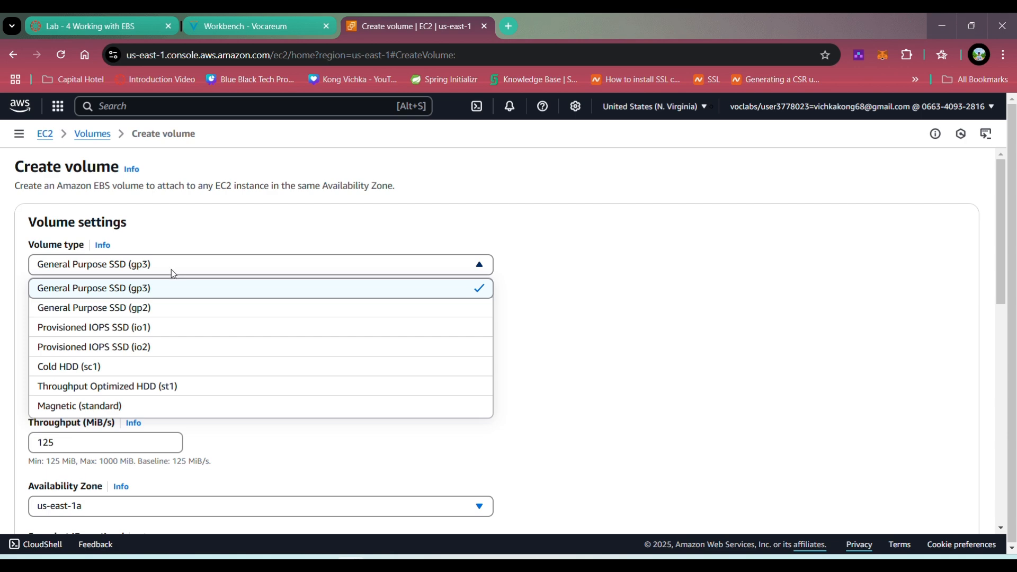
click(148, 307)
drag(55, 315, 48, 315)
key(BackSpace)
click(172, 324)
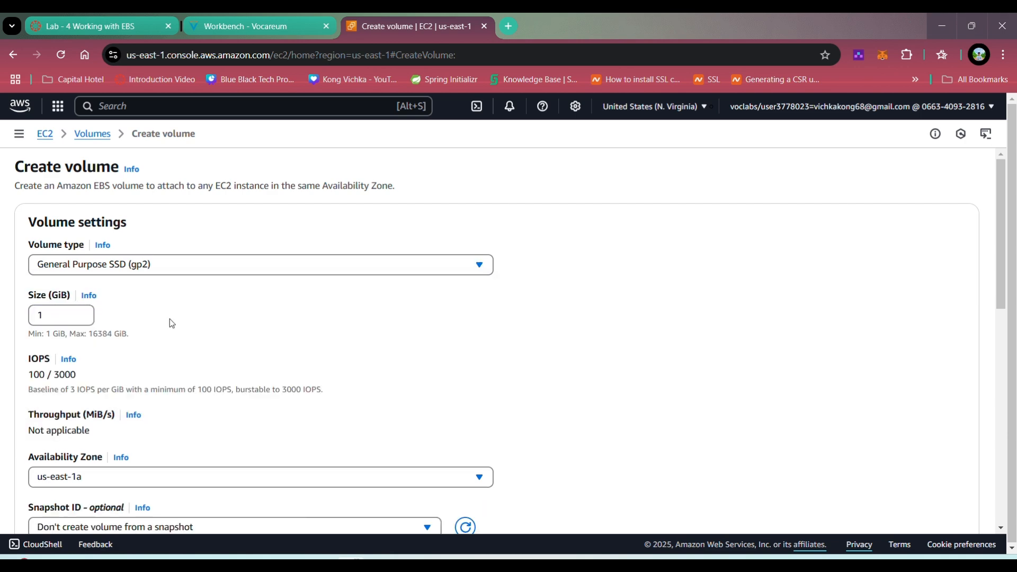
scroll(167, 374, down, 2)
click(136, 346)
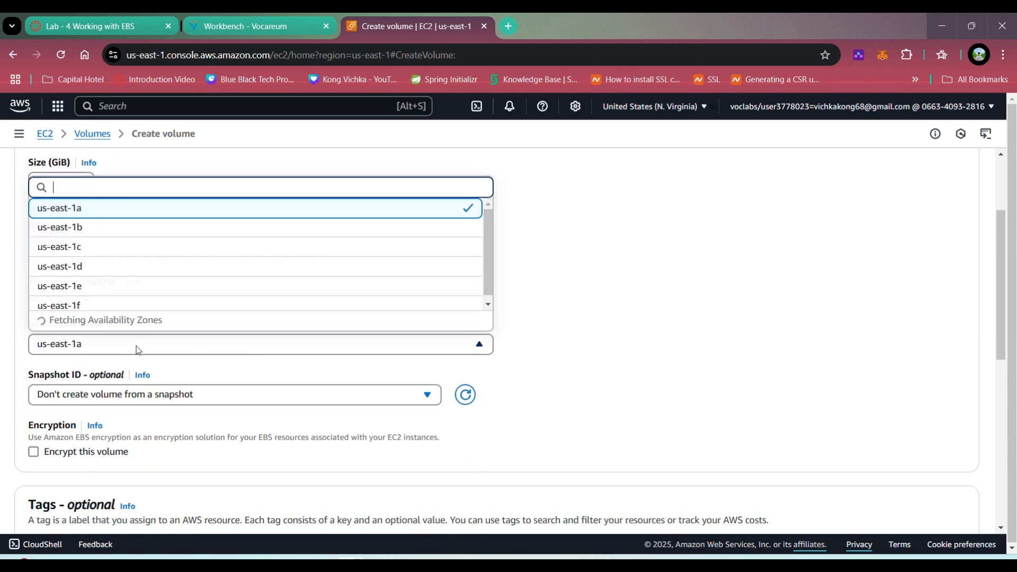
click(136, 346)
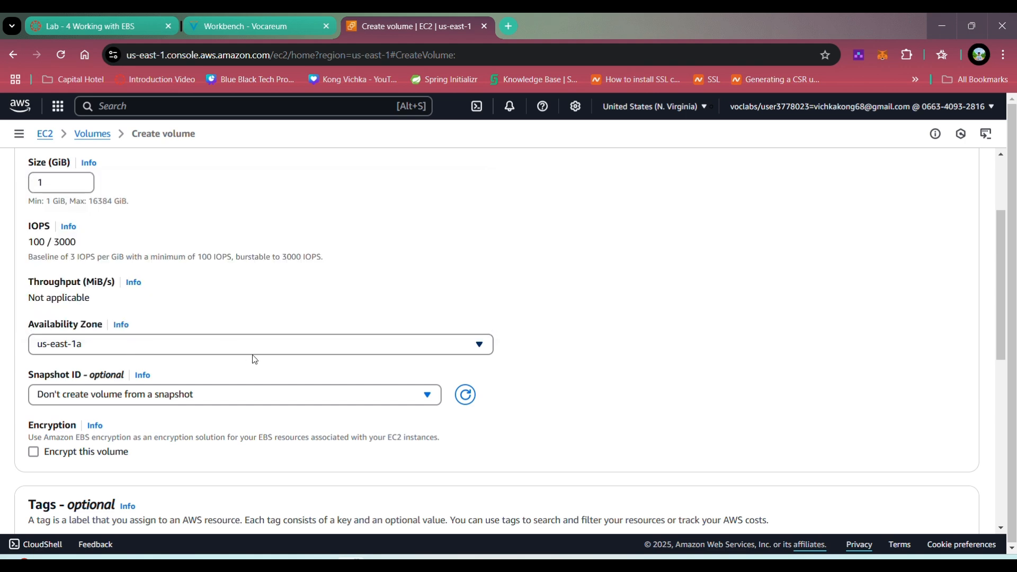
Step: Add a tag to the new volume with key Name and value My Volume, copied from the lab instructions
scroll(155, 353, down, 1)
scroll(347, 352, down, 1)
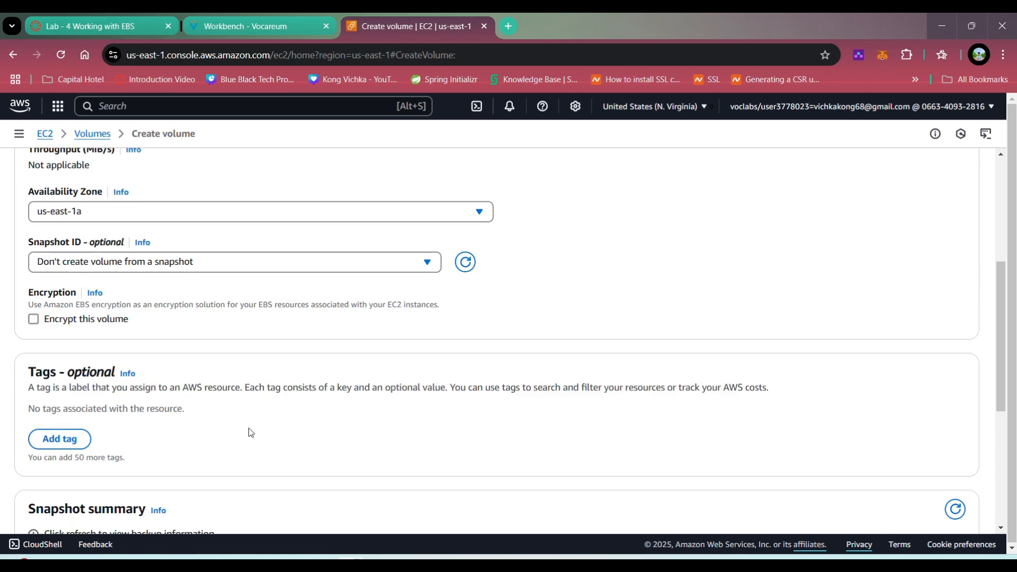
click(249, 26)
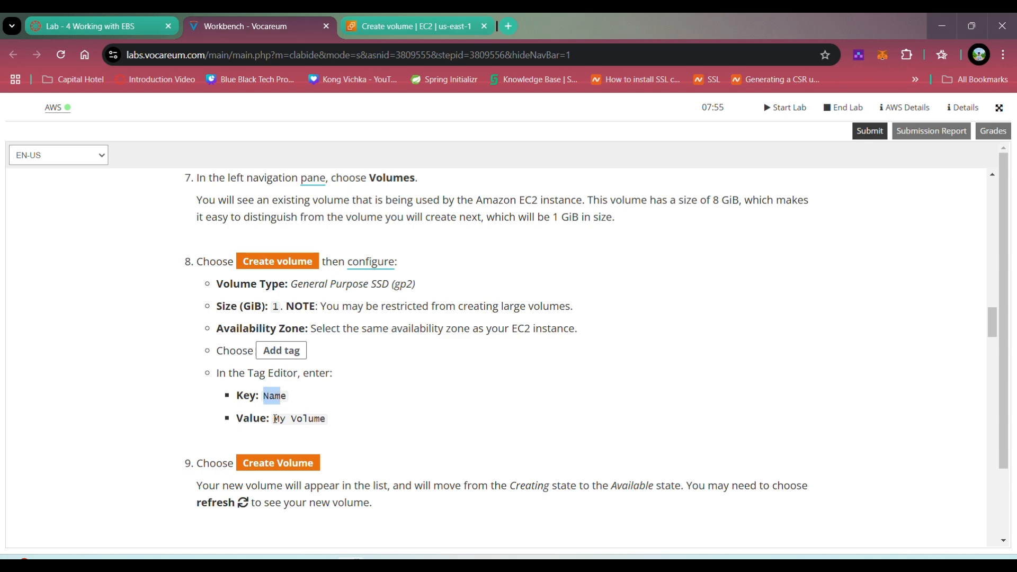
drag(274, 418, 325, 420)
key(ctrl+c)
click(408, 26)
scroll(150, 435, down, 1)
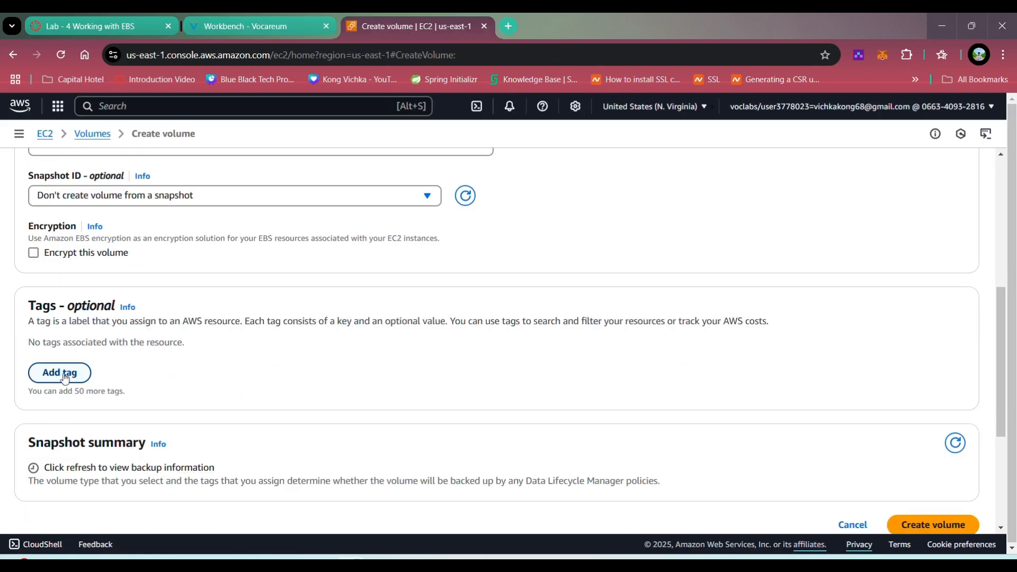
click(59, 373)
text(Name)
key(Tab)
key(ctrl+v)
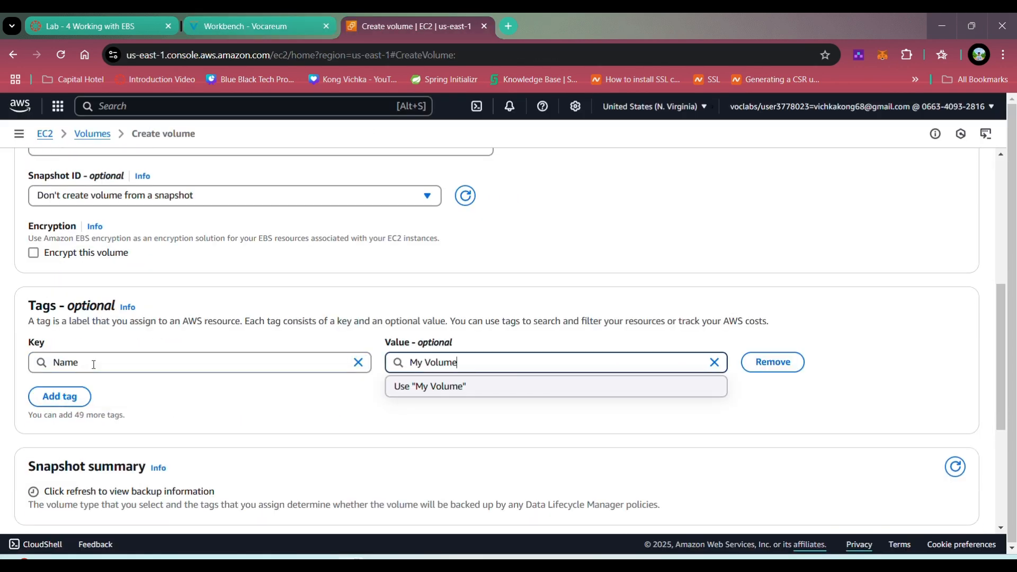
click(834, 383)
Step: Create the volume, and refresh the volumes list to check the new entry
scroll(325, 414, down, 4)
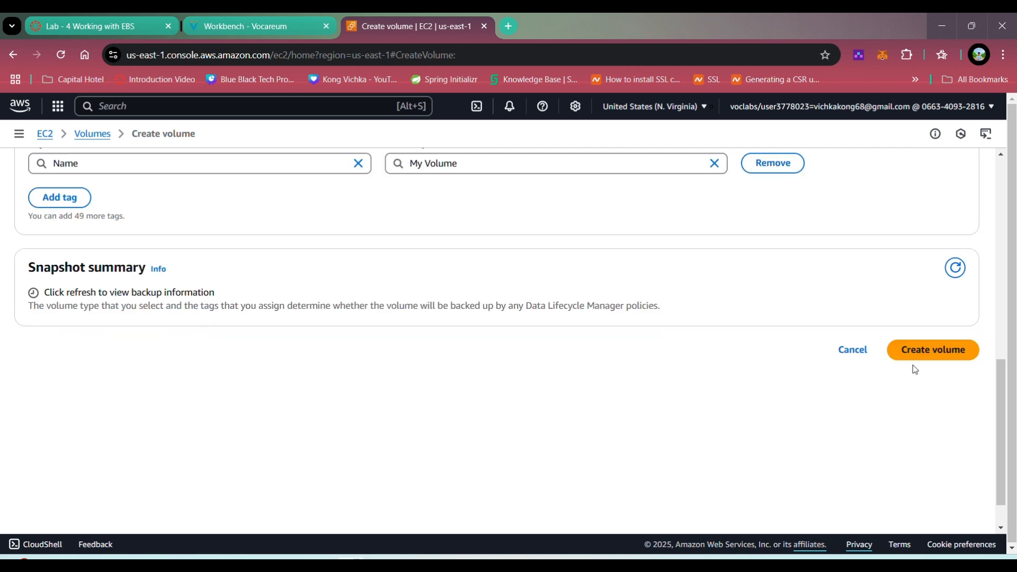
click(934, 351)
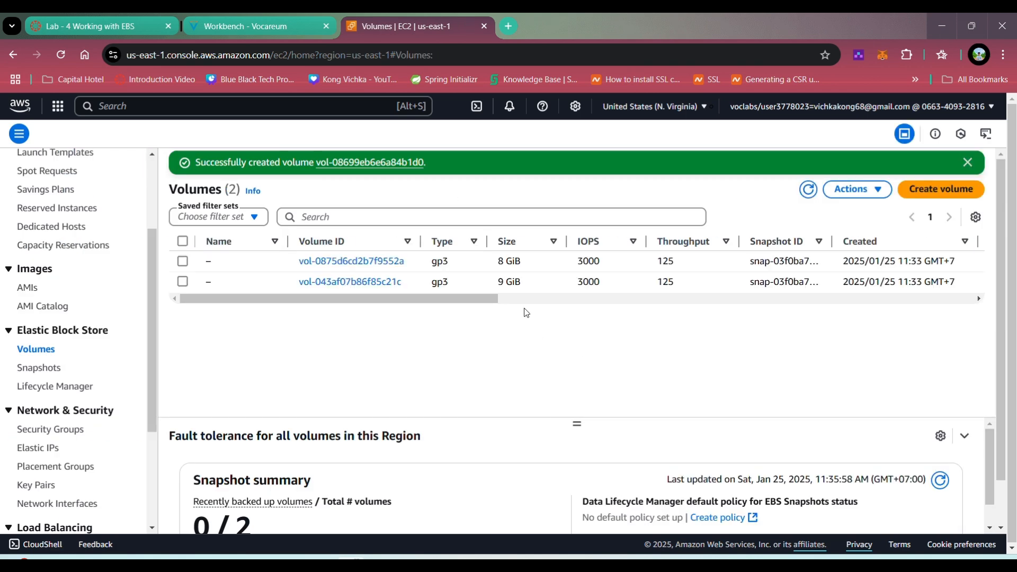
click(809, 189)
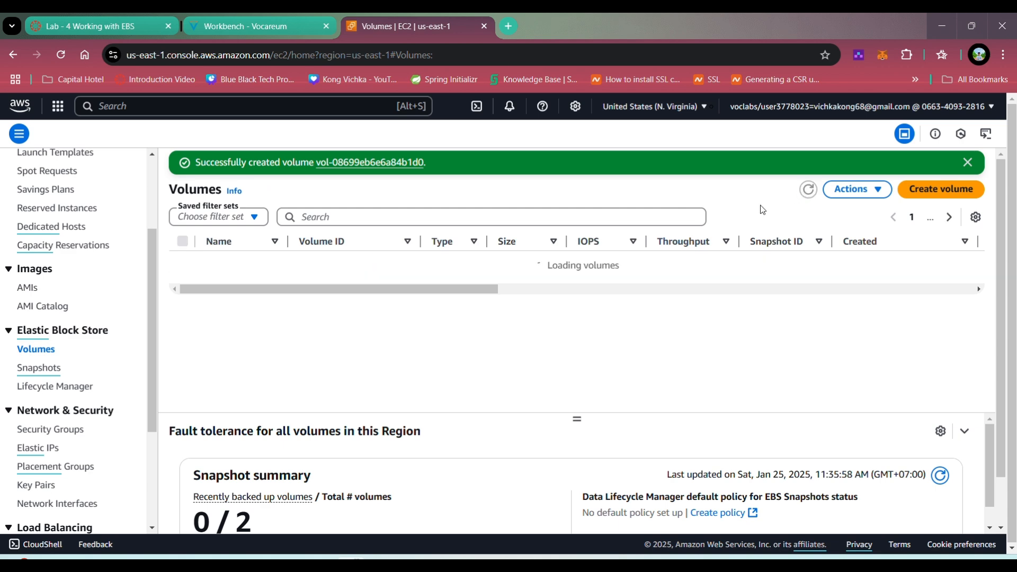
click(520, 260)
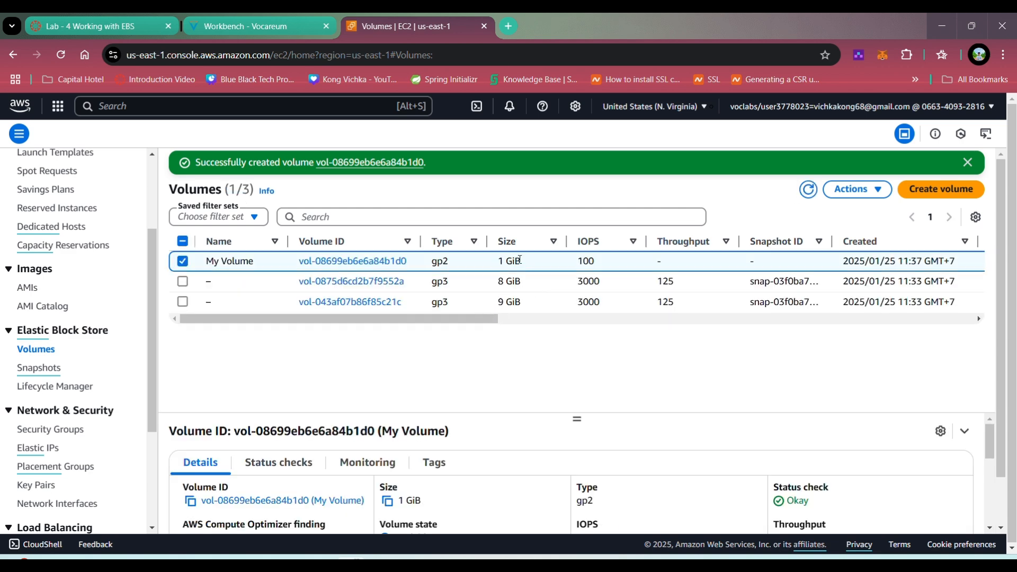
click(191, 260)
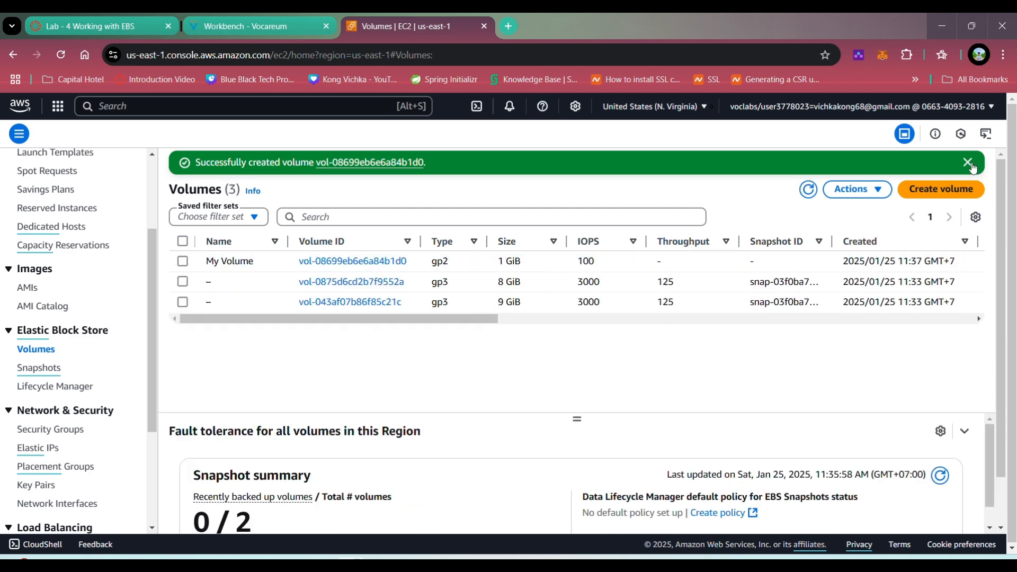
click(968, 162)
Step: Read Task 2 in the lab instructions, and open the attach form for My Volume in the AWS console
click(275, 28)
scroll(396, 390, down, 3)
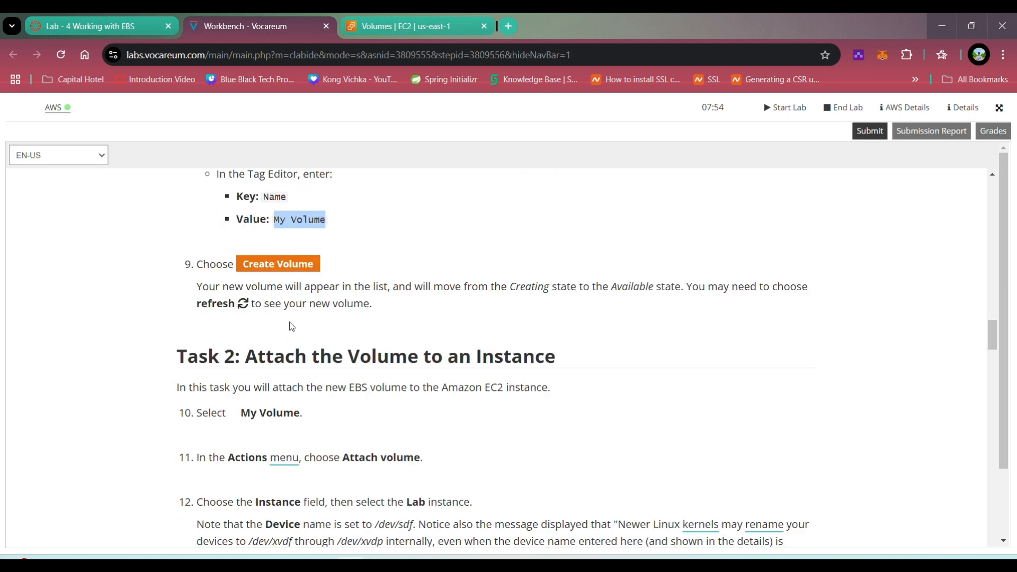
scroll(342, 364, down, 2)
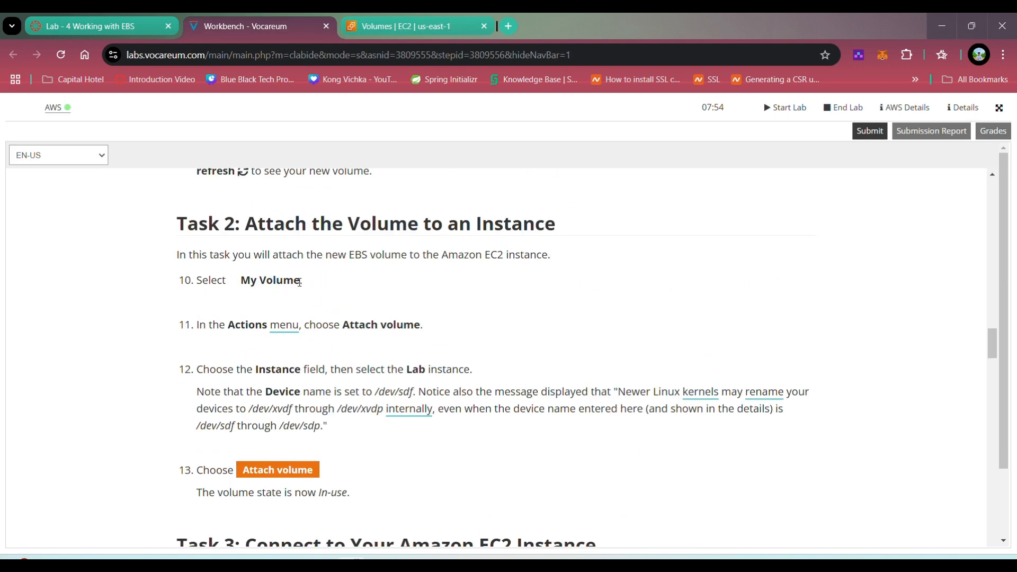
scroll(360, 382, down, 1)
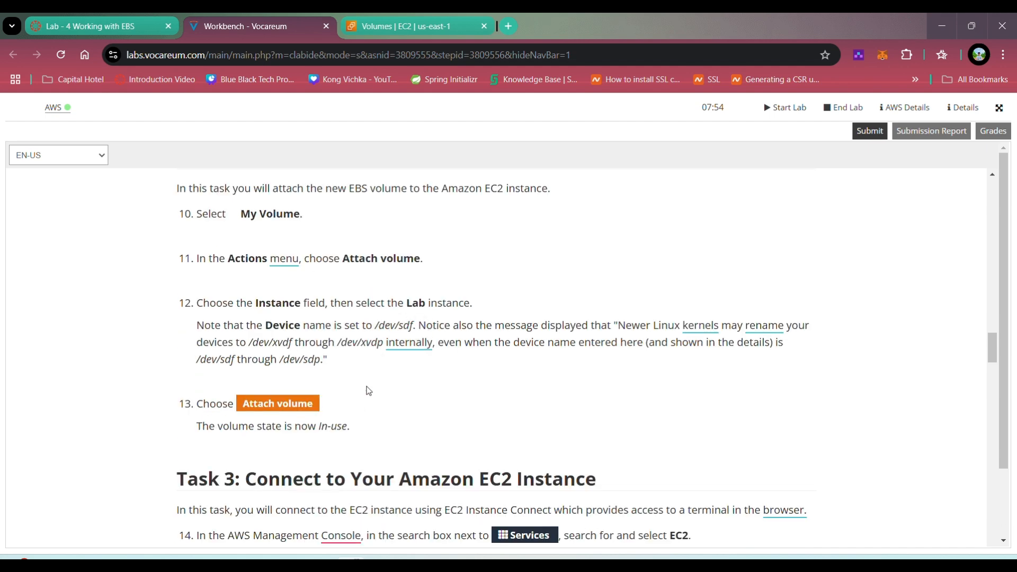
click(364, 17)
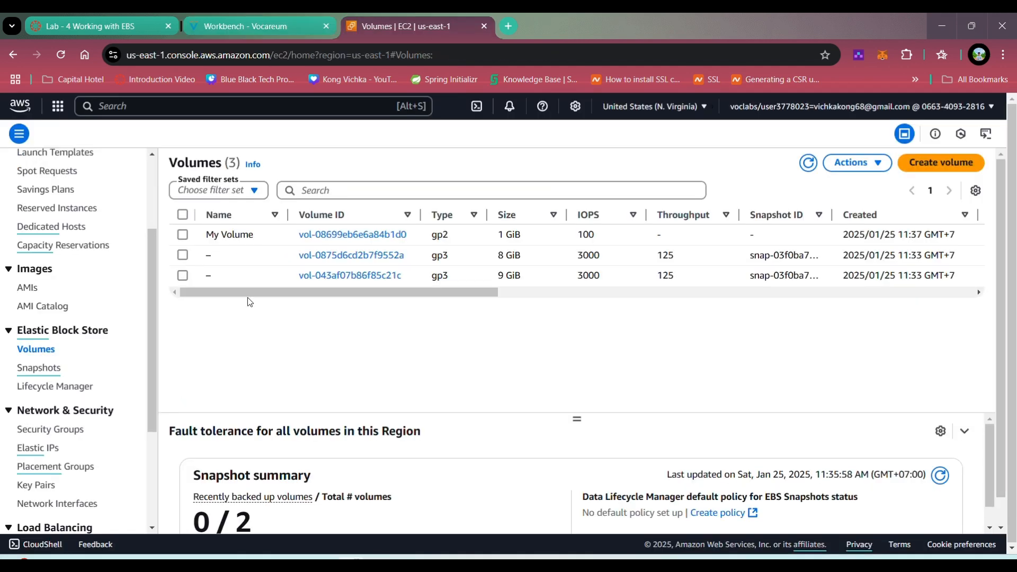
click(182, 234)
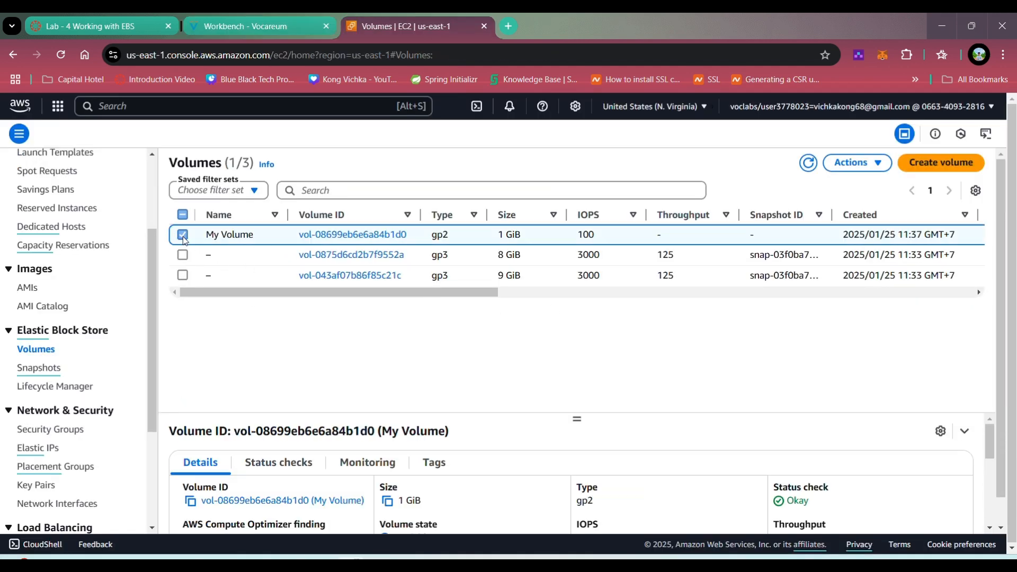
click(877, 162)
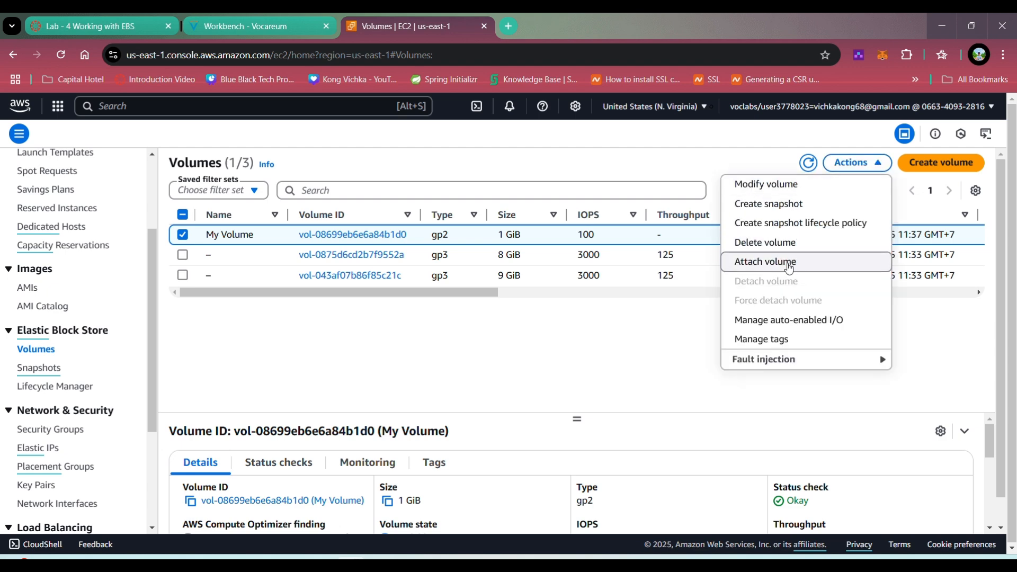
click(779, 262)
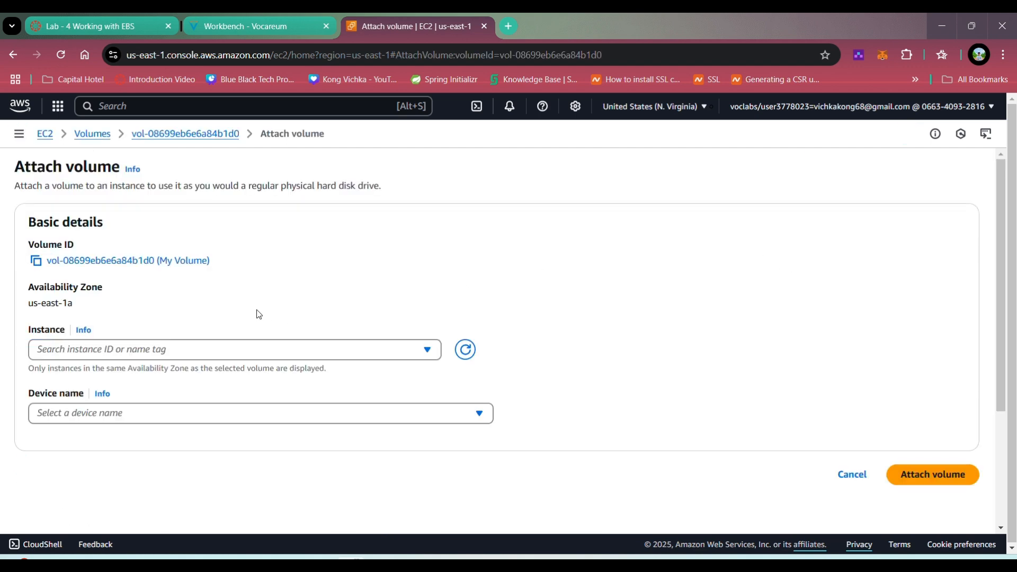
Step: Attach the volume to the Lab instance with device name /dev/sdf
click(149, 350)
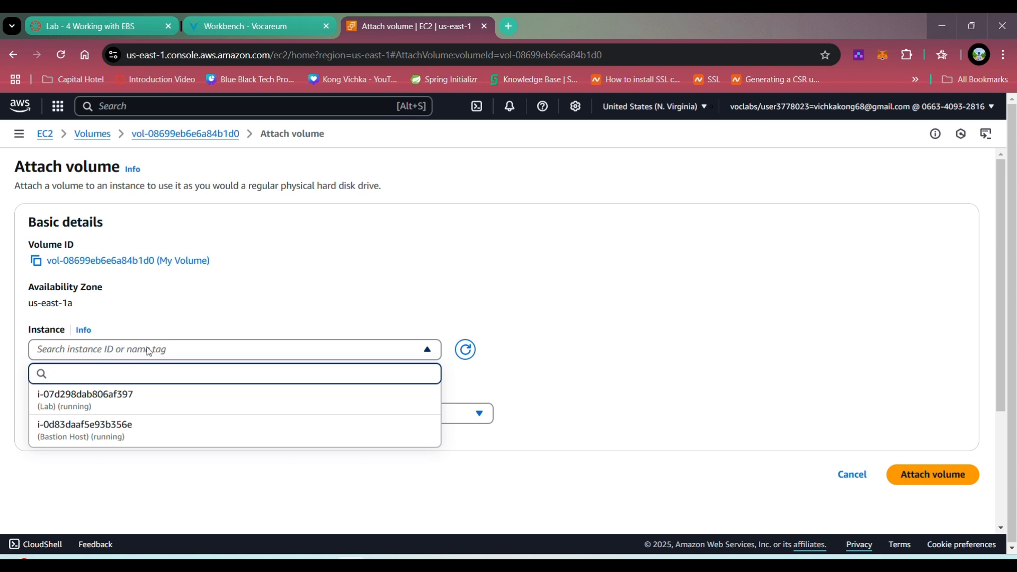
click(148, 400)
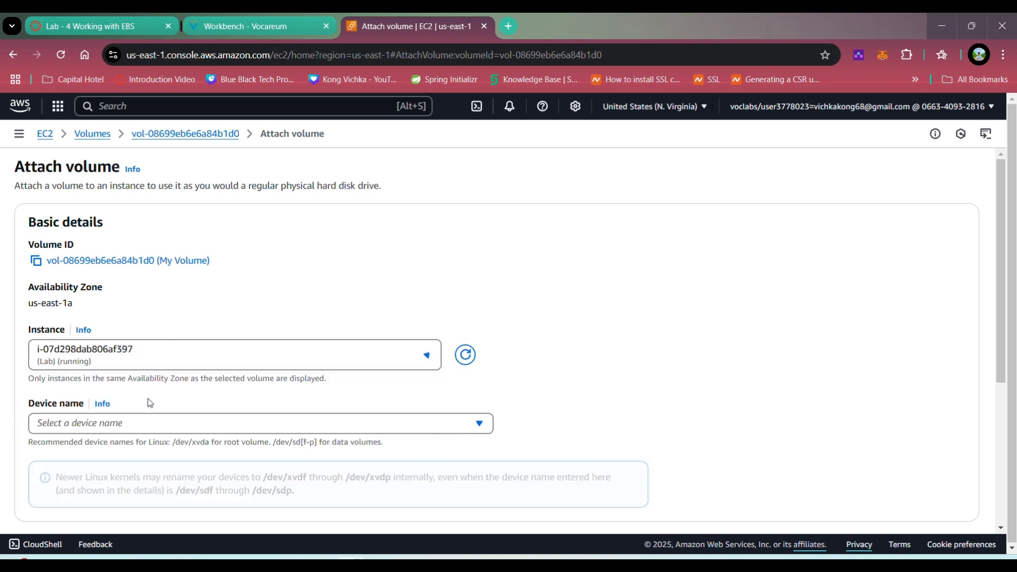
scroll(133, 371, down, 1)
click(127, 359)
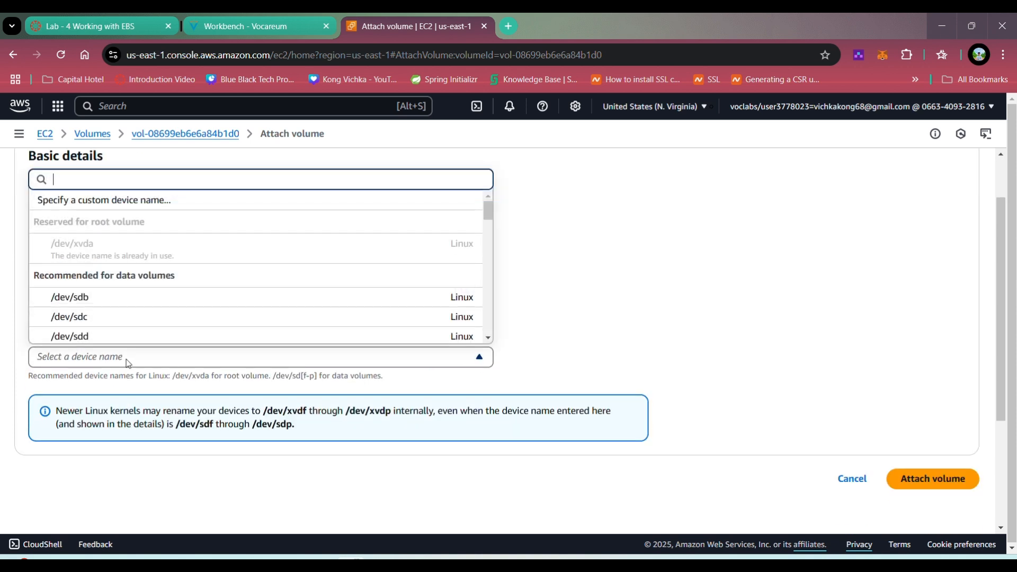
scroll(159, 324, down, 1)
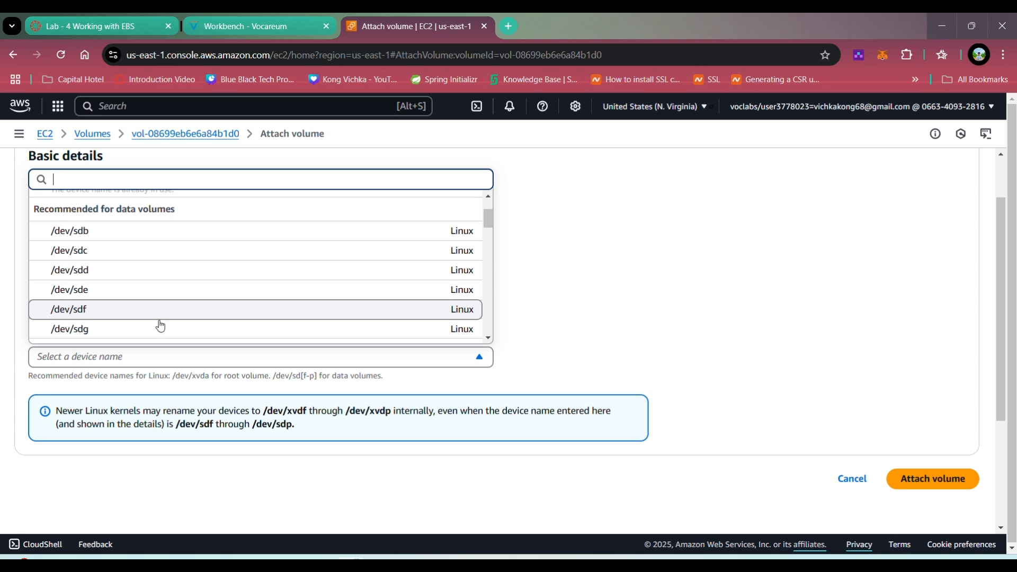
click(98, 313)
scroll(215, 328, down, 1)
click(932, 414)
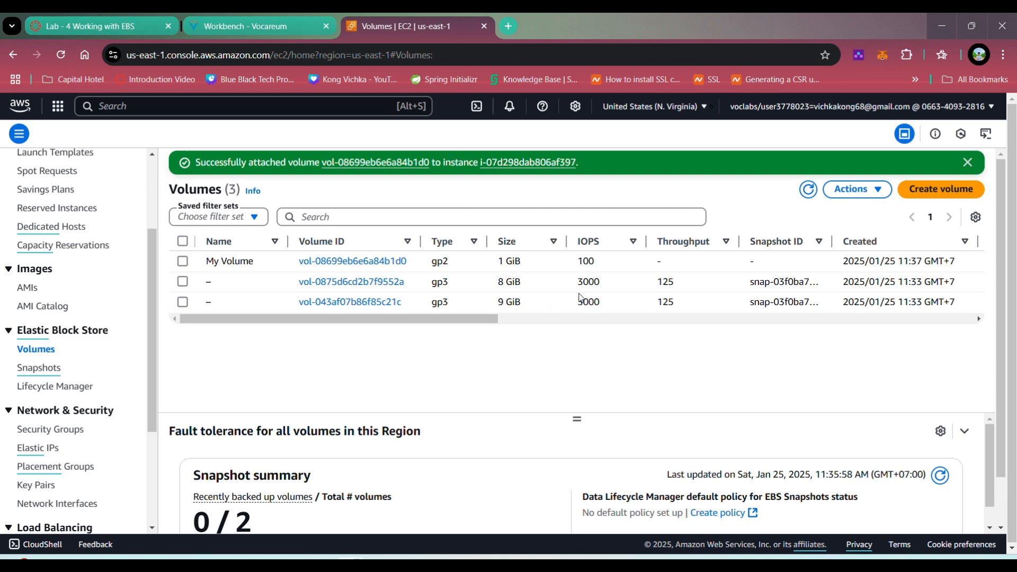
drag(487, 320, 348, 333)
Step: Examine Task 3 in the lab instructions on connecting to the EC2 instance through EC2 Instance Connect
click(259, 30)
scroll(352, 403, down, 4)
drag(245, 279, 548, 287)
click(282, 306)
drag(247, 312, 342, 312)
click(347, 313)
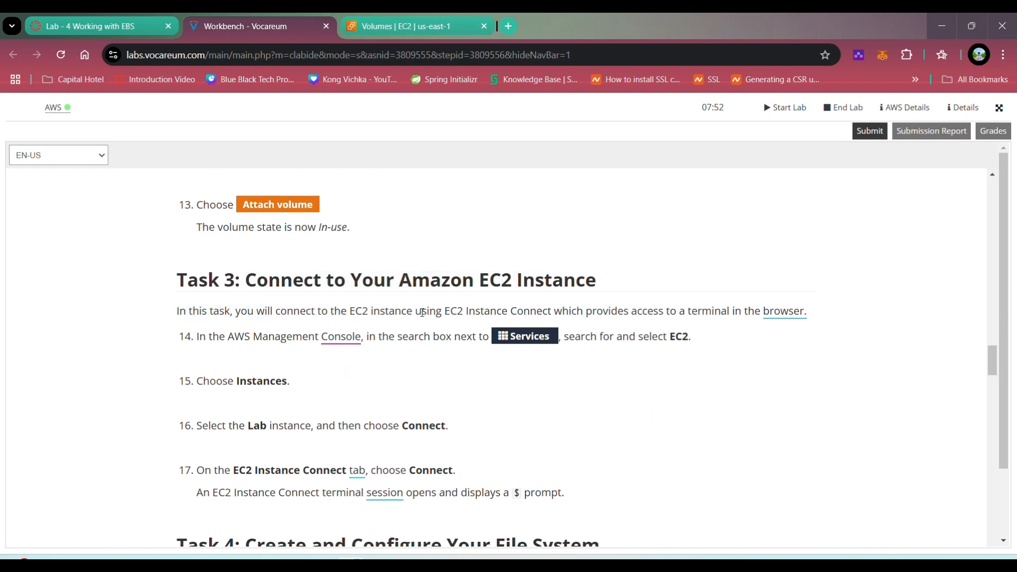
drag(427, 313, 667, 313)
click(700, 332)
drag(198, 337, 384, 337)
click(422, 344)
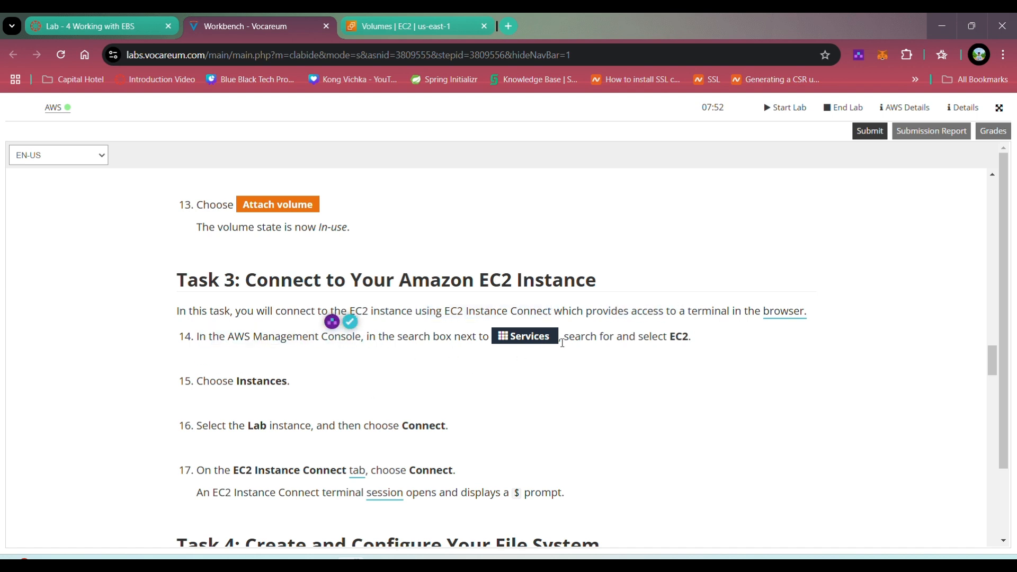
drag(254, 385, 303, 388)
click(366, 415)
scroll(365, 416, down, 1)
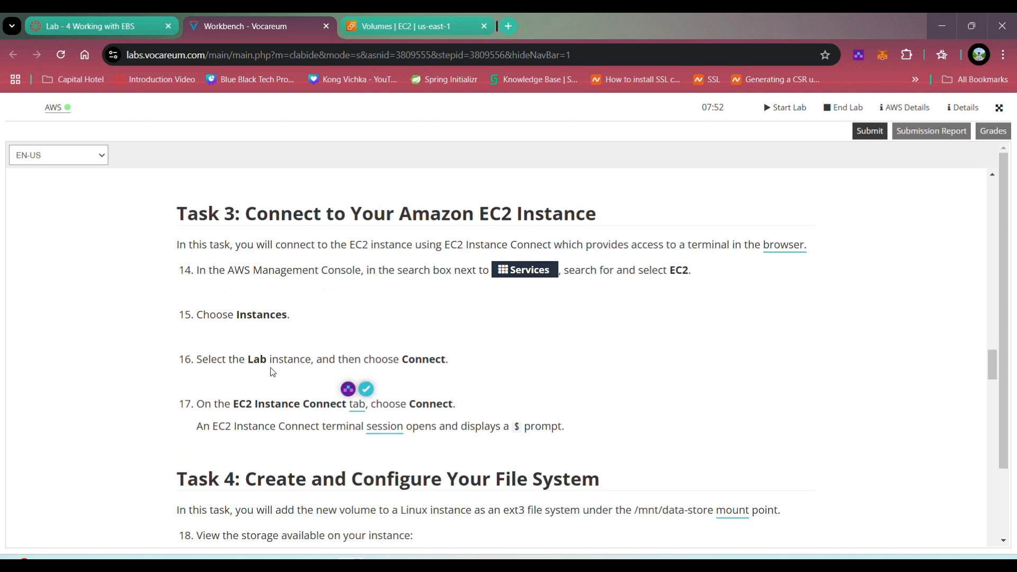
drag(245, 362, 384, 358)
click(384, 358)
scroll(321, 392, down, 2)
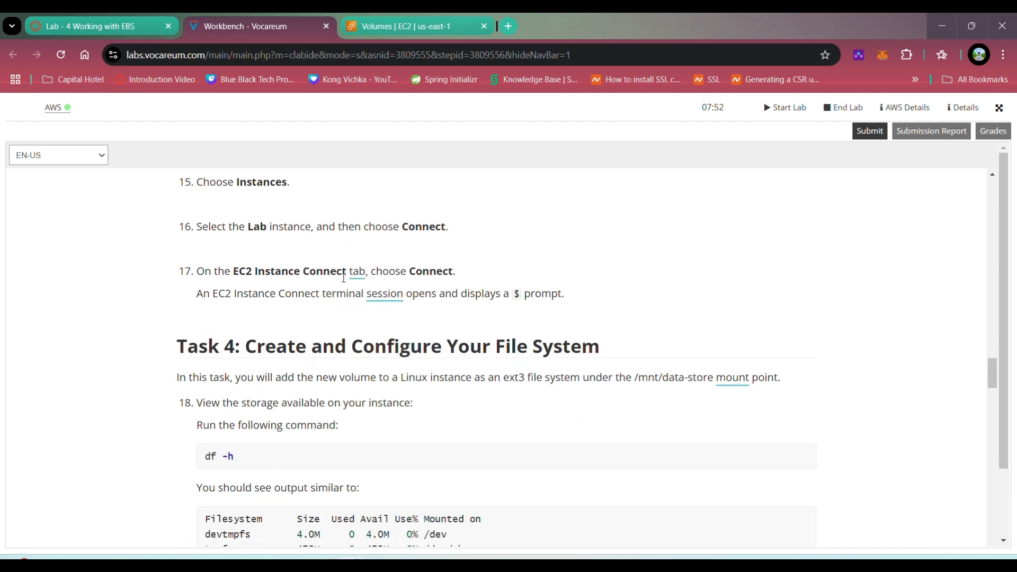
drag(214, 294, 463, 294)
click(465, 295)
Step: Open the EC2 instances list in the AWS console, enlarge it over the details pane and refresh it
click(390, 26)
scroll(85, 397, up, 3)
click(41, 251)
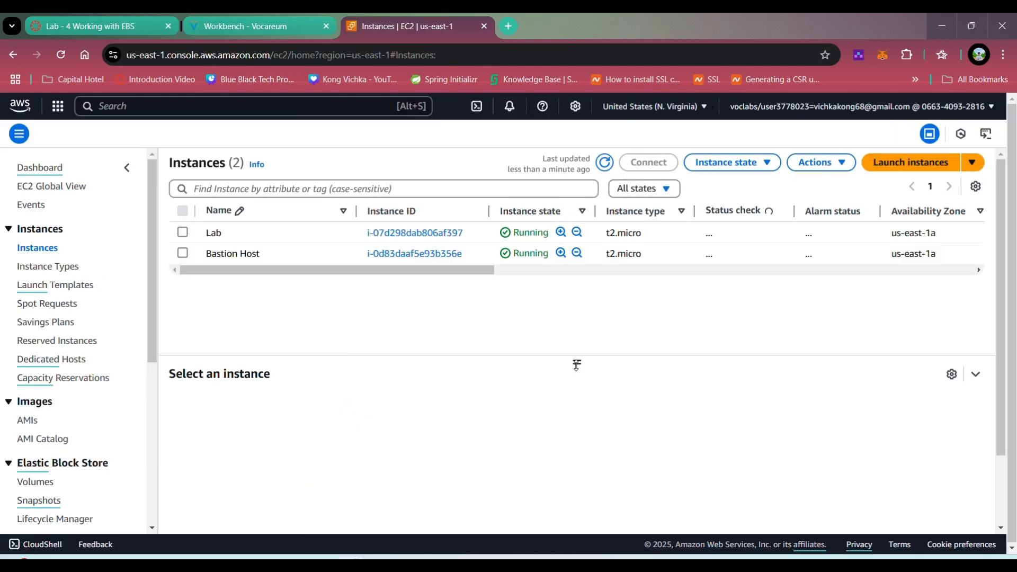
drag(577, 365, 576, 400)
click(605, 162)
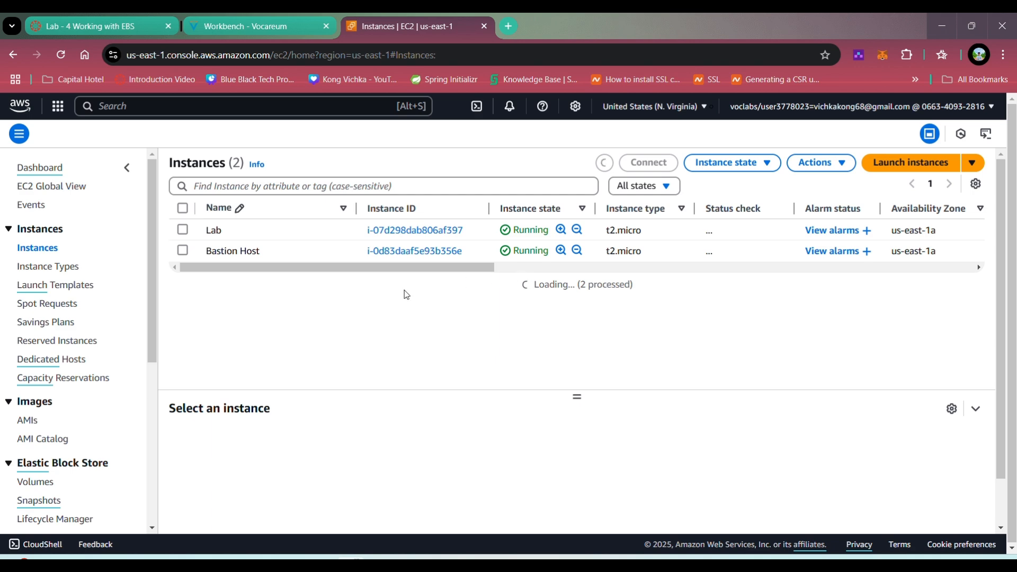
Step: Connect to the Lab instance with EC2 Instance Connect and enter two blank lines in its terminal
click(183, 231)
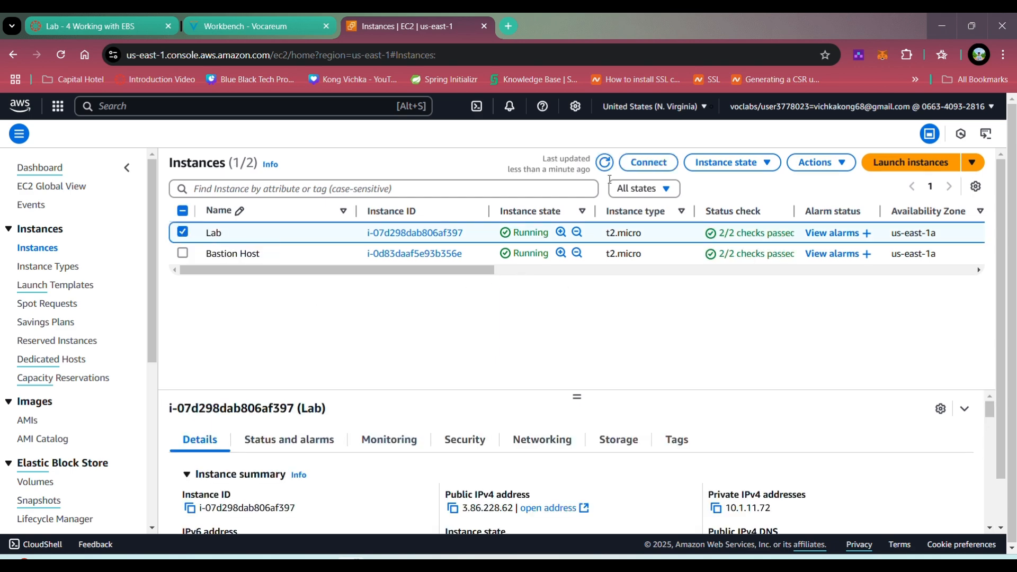
click(647, 163)
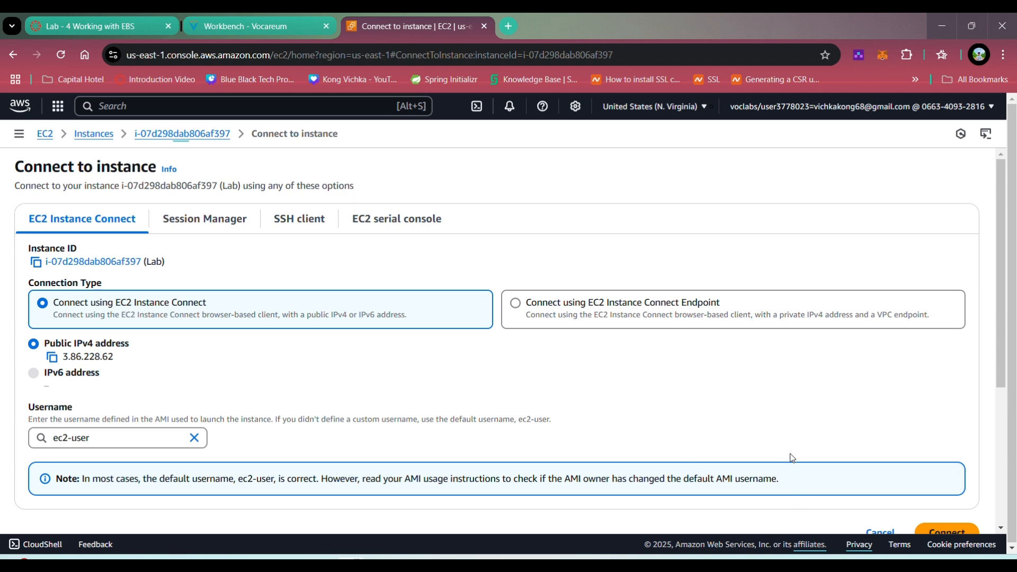
scroll(793, 457, down, 2)
click(975, 477)
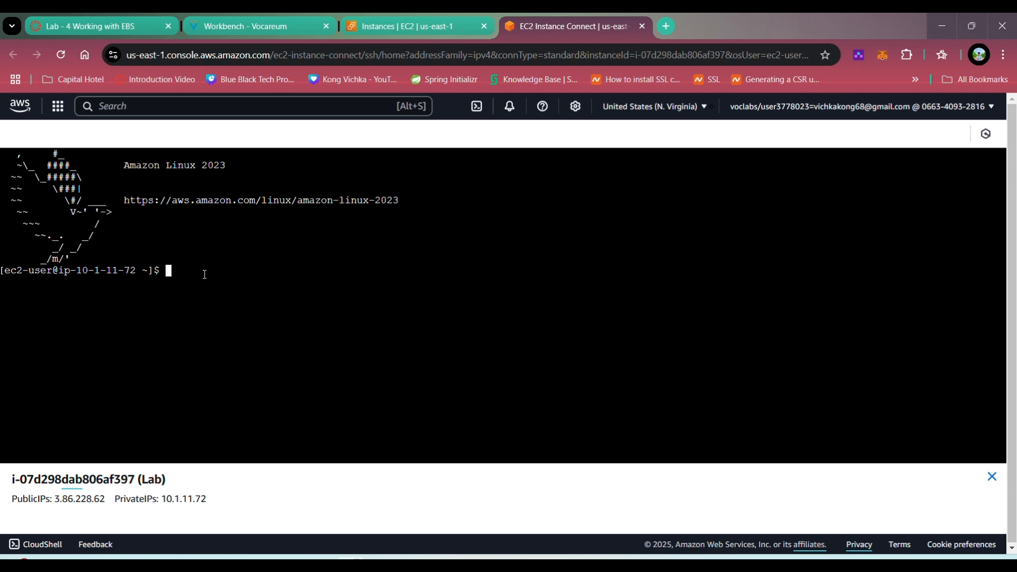
key(Return)
key(Return)
Step: Look up step 18 in the lab instructions and run df -h in the Lab instance terminal
click(278, 26)
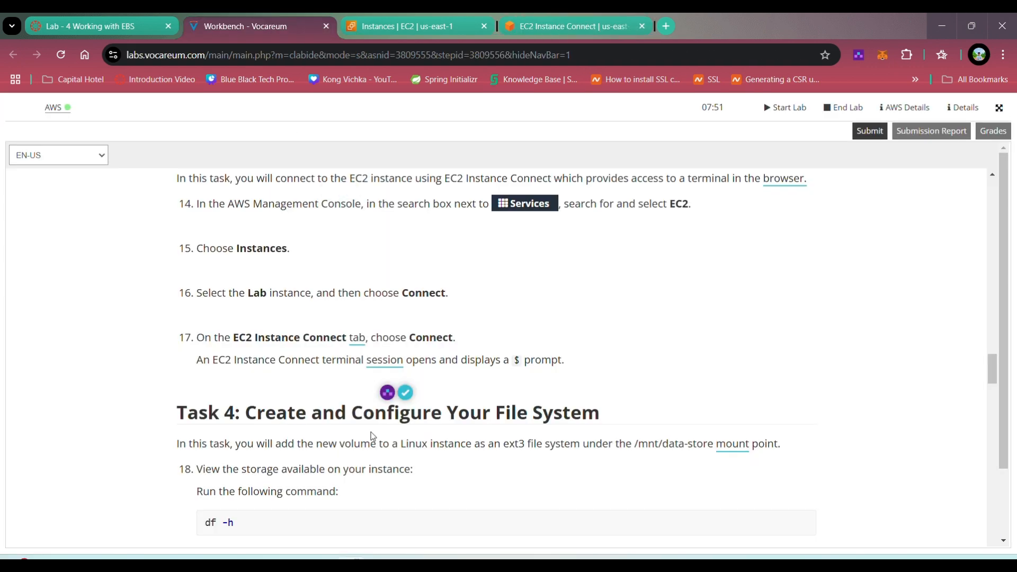
scroll(372, 436, down, 5)
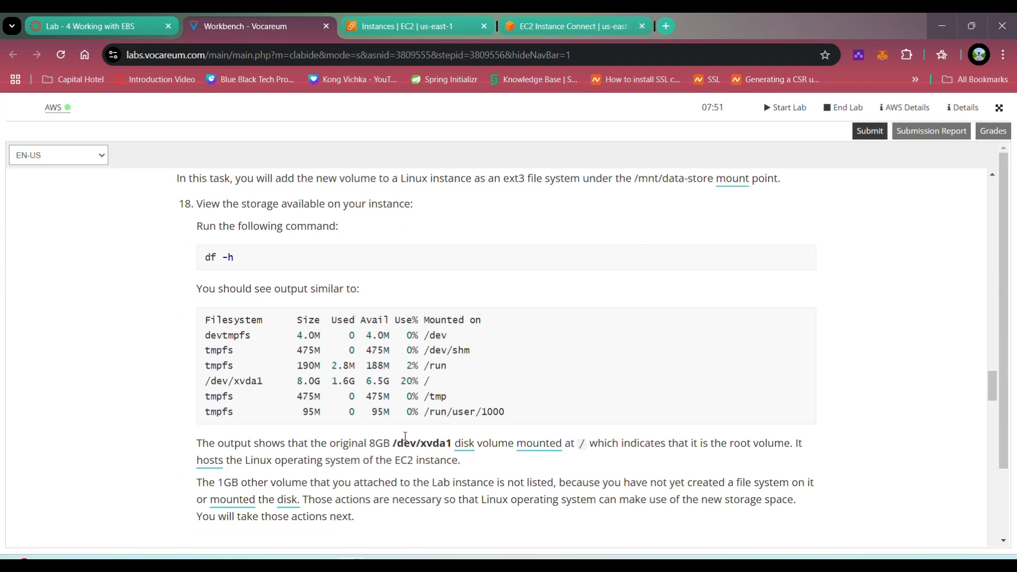
click(604, 29)
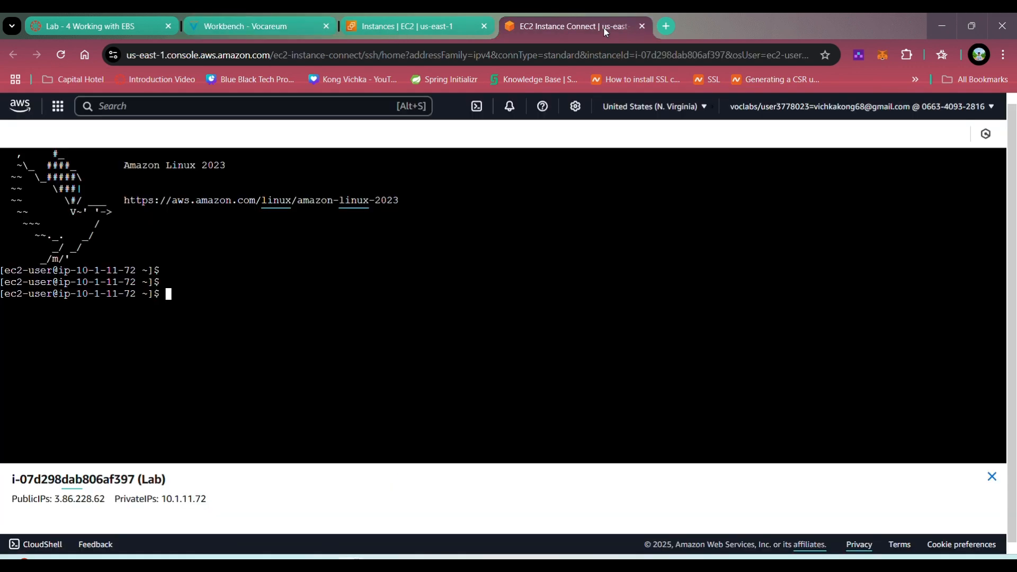
text(df -h)
key(Return)
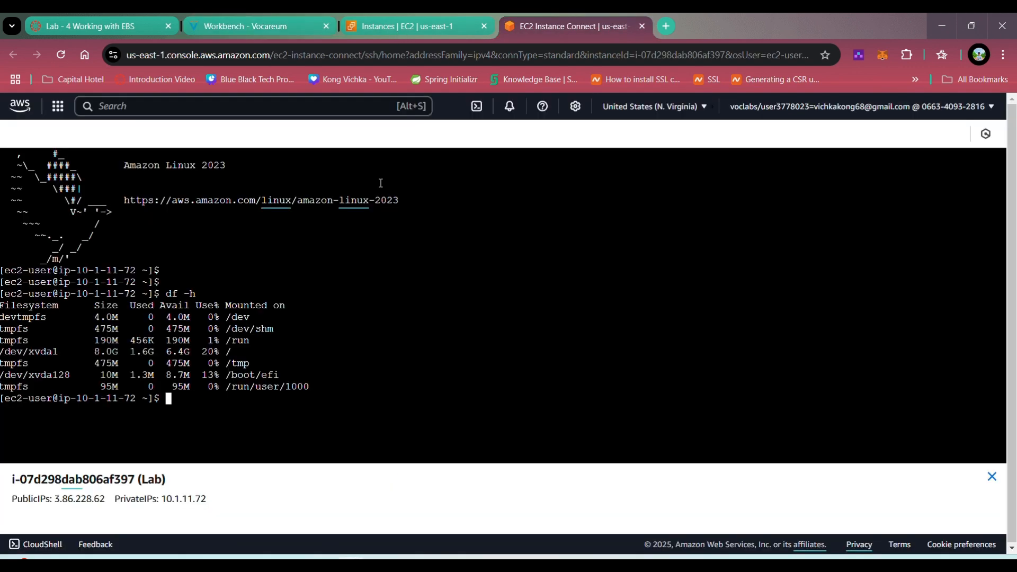
Step: Copy the ext3 file system command from the lab instructions and run sudo mkfs -t ext3 /dev/sdf in the terminal
click(299, 29)
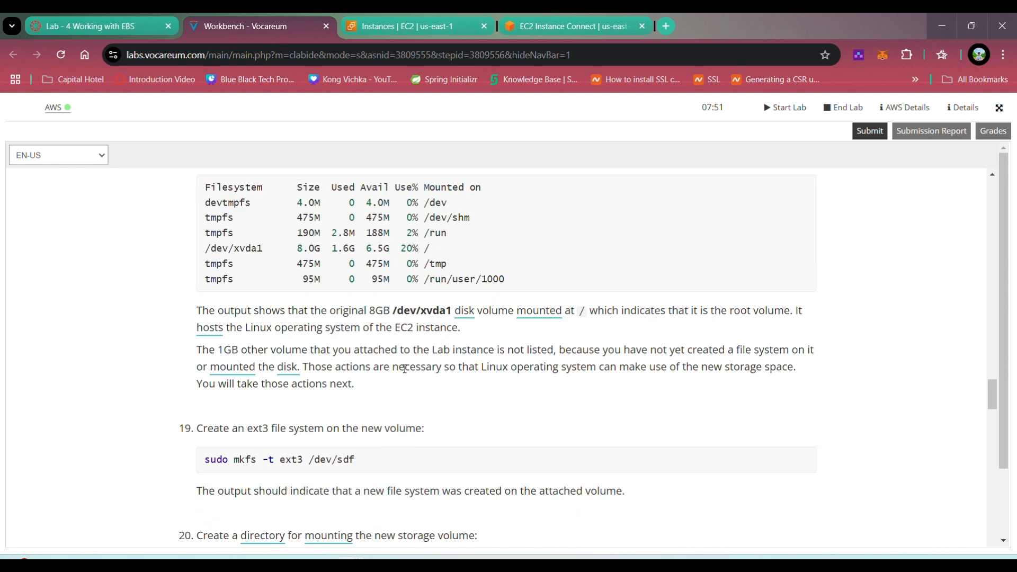
scroll(404, 447, down, 1)
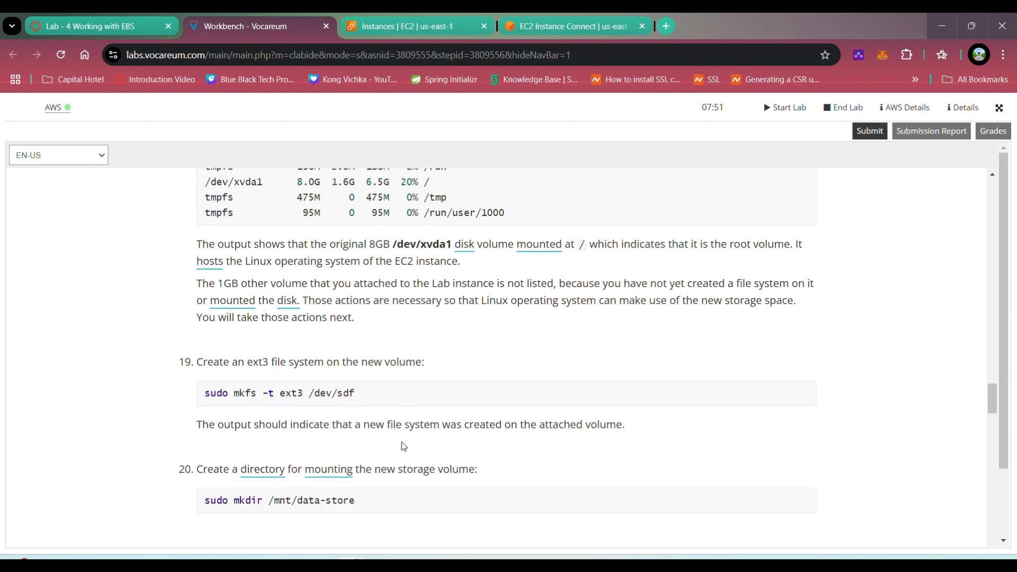
drag(207, 395, 354, 395)
right_click(354, 395)
click(378, 410)
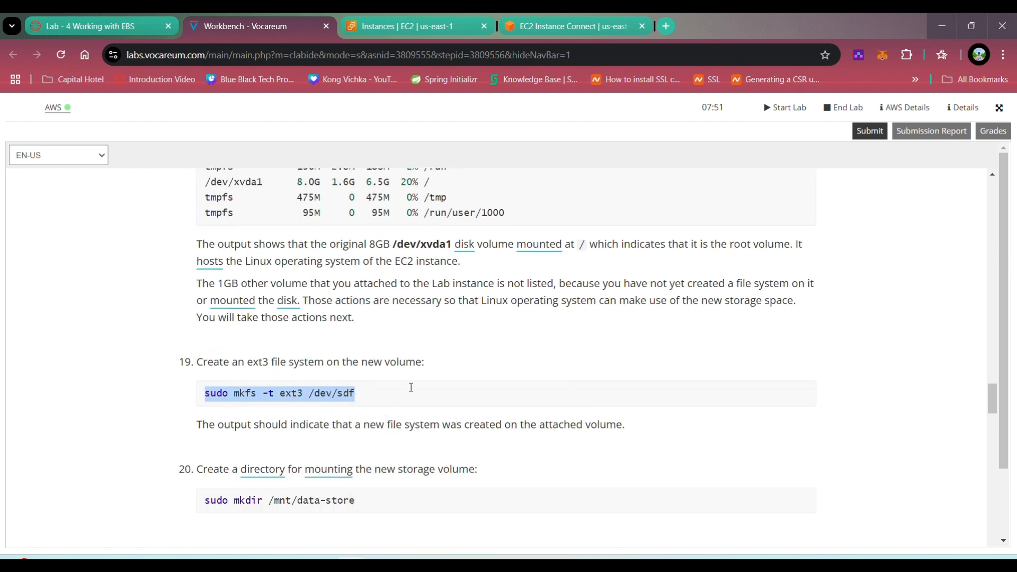
click(567, 26)
right_click(204, 402)
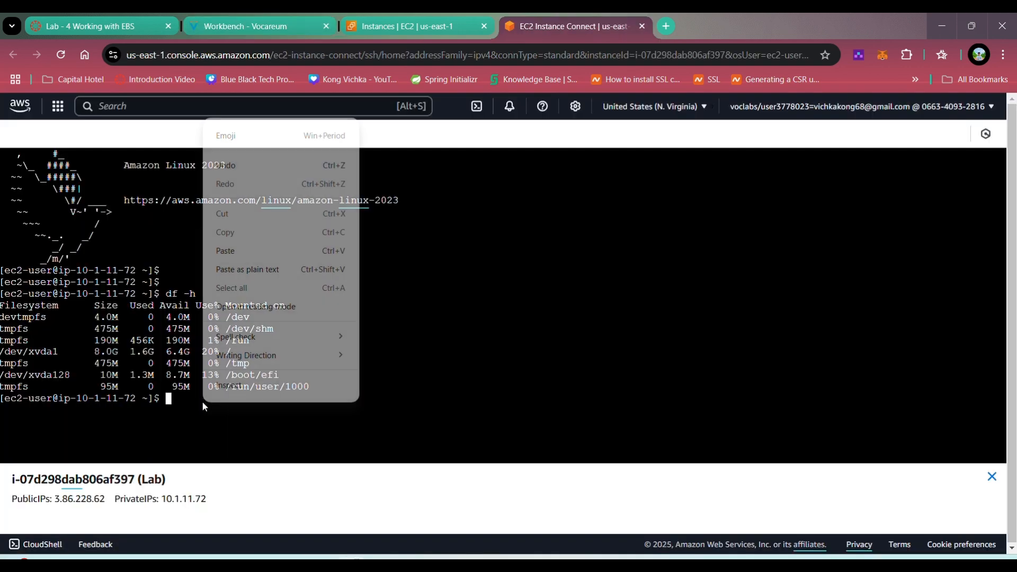
click(258, 245)
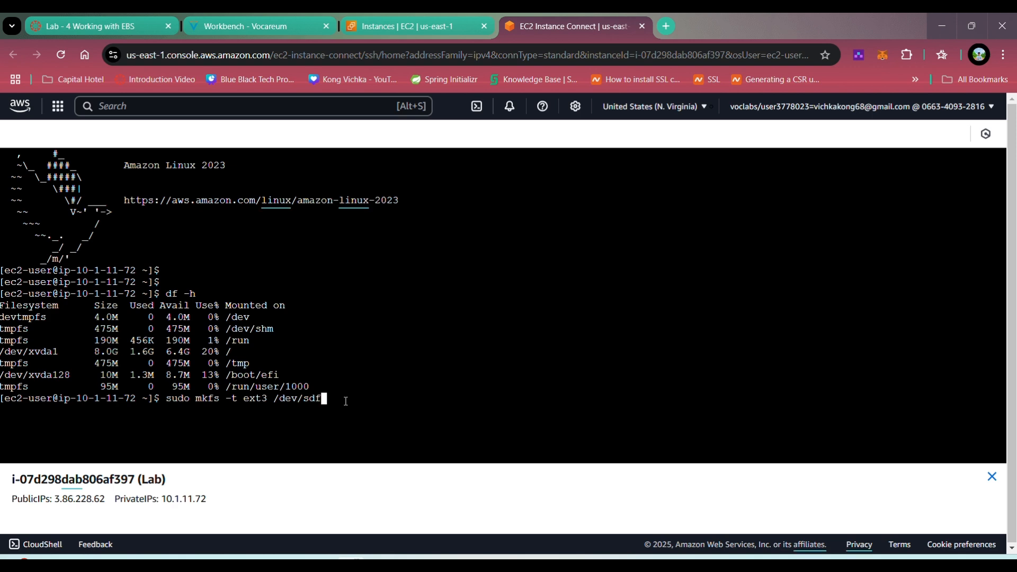
key(Return)
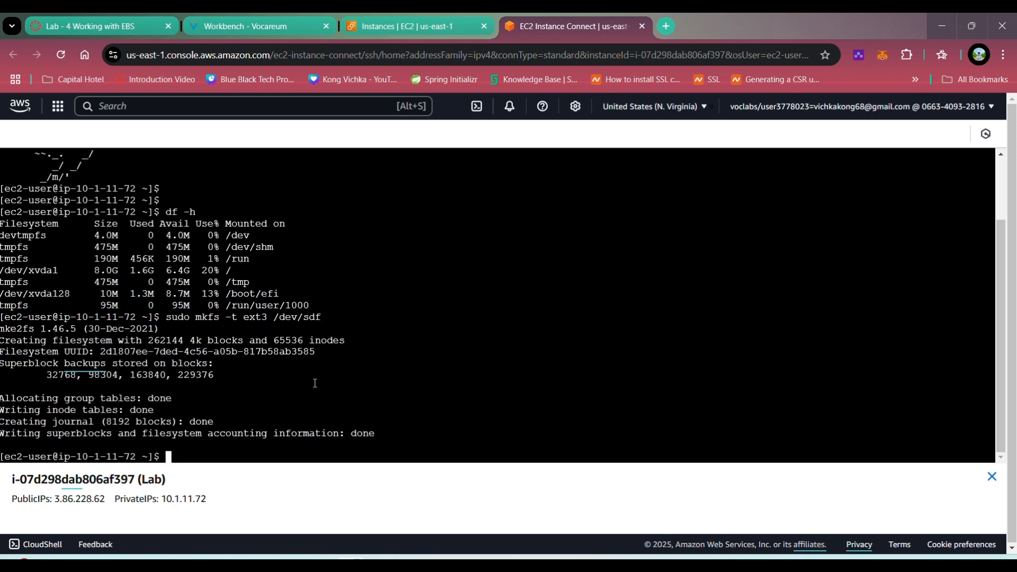
Step: Close the instance information area under the terminal and check the superblock backups in the mkfs output
click(992, 478)
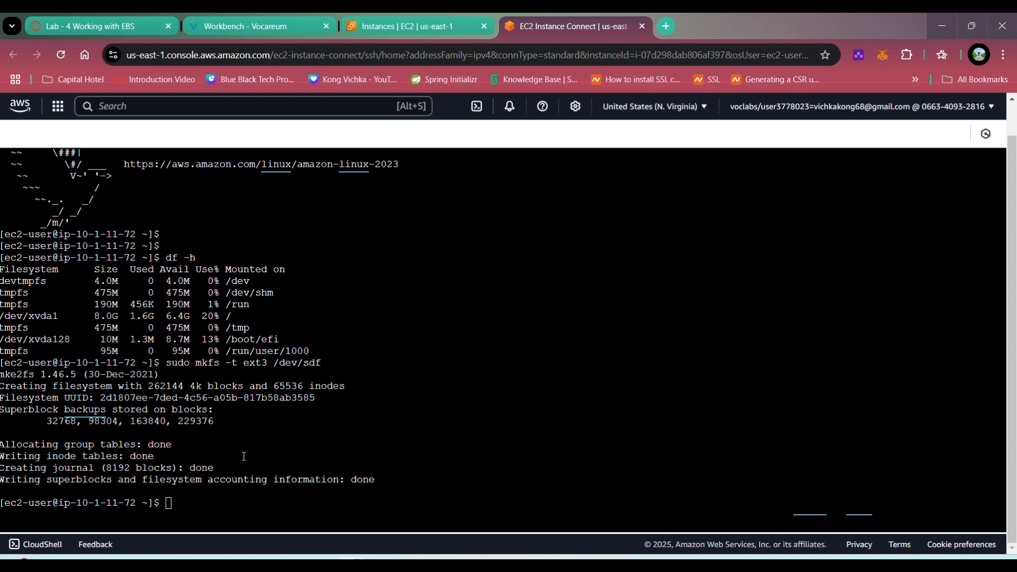
drag(55, 422, 212, 422)
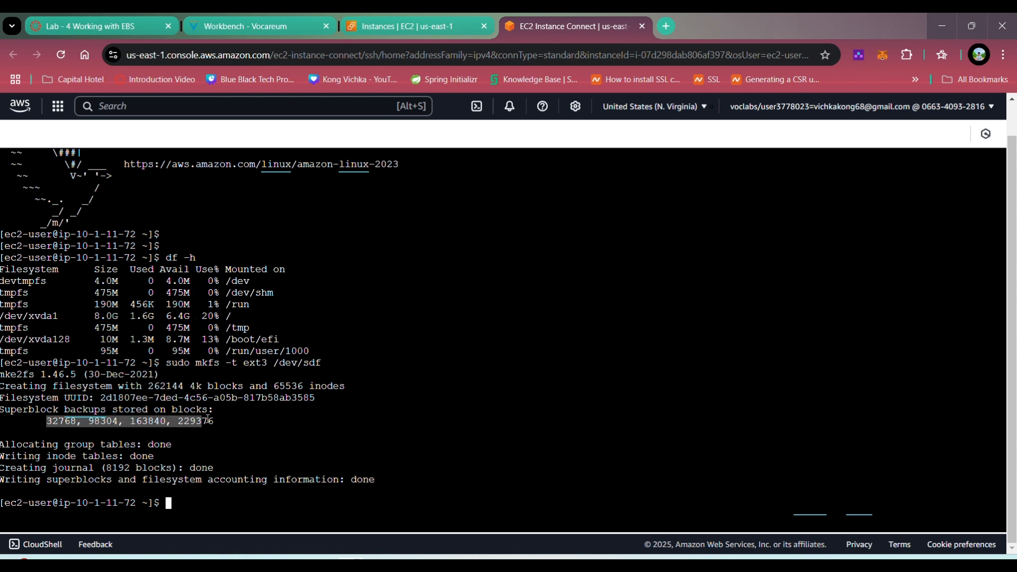
click(38, 480)
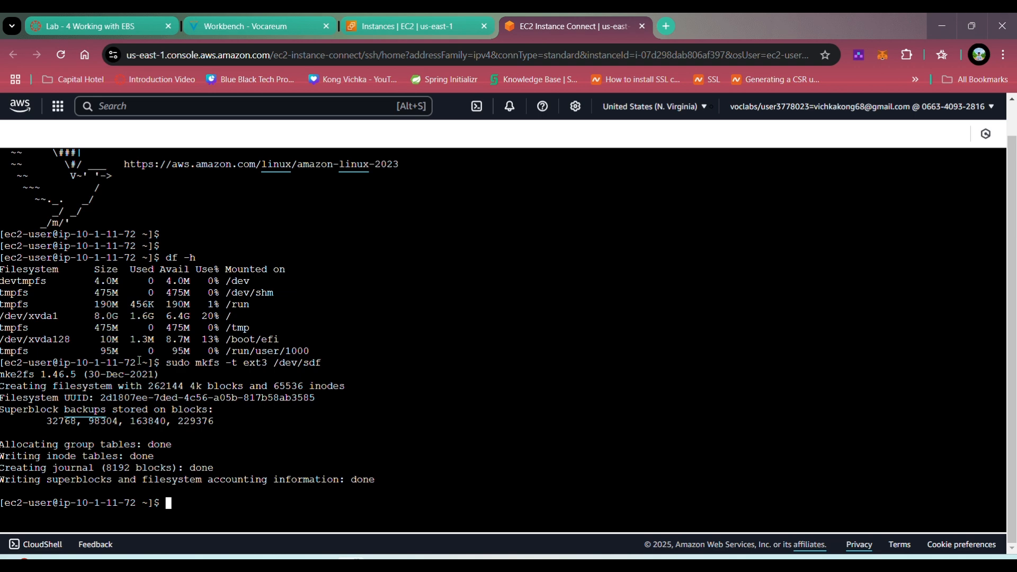
Step: Look up step 20 in the lab instructions and run sudo mkdir /mnt/data-store in the Lab instance terminal
click(220, 21)
scroll(376, 472, down, 3)
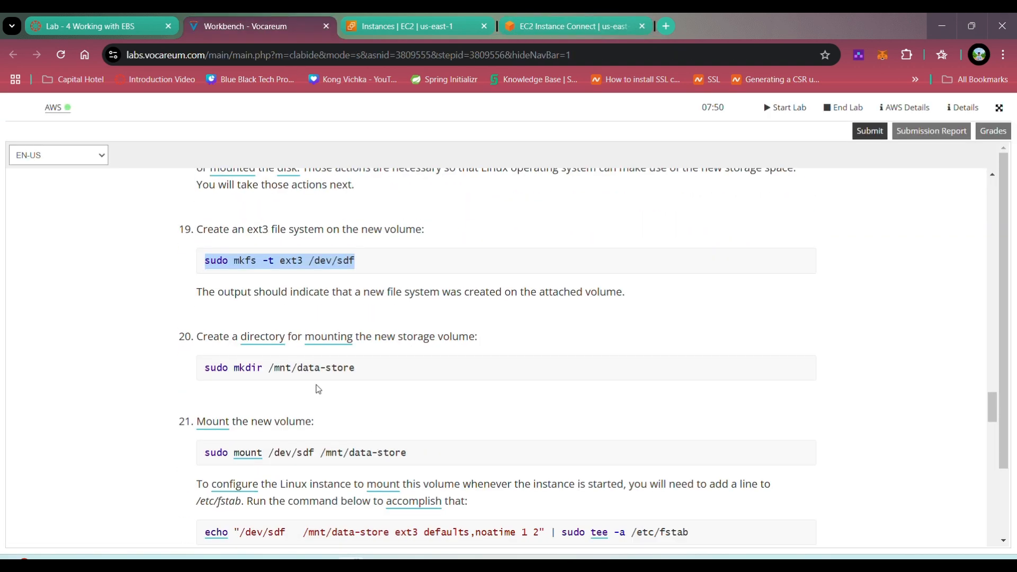
drag(206, 368, 356, 366)
key(ctrl+c)
click(208, 369)
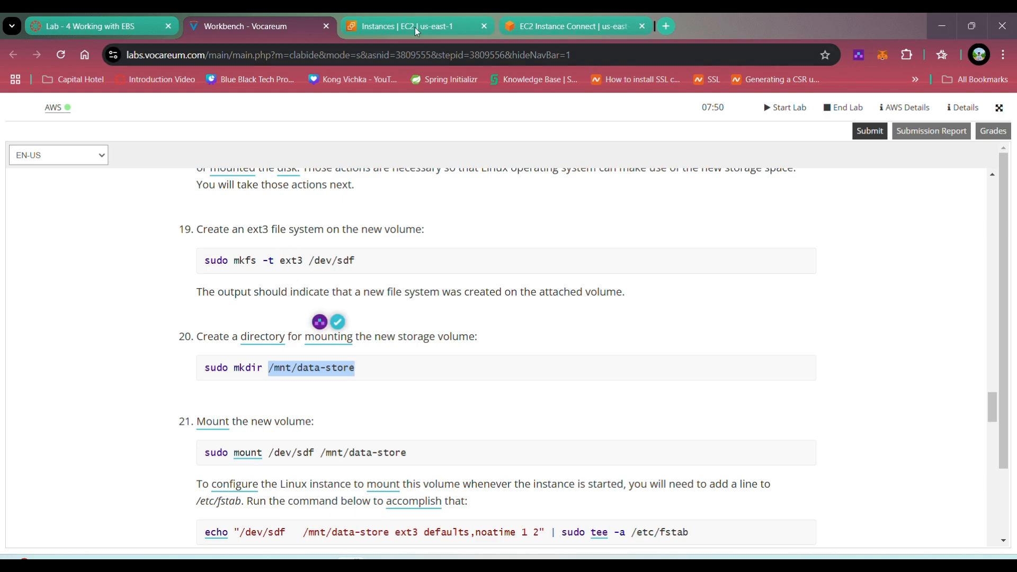
click(567, 26)
text(sudo mk)
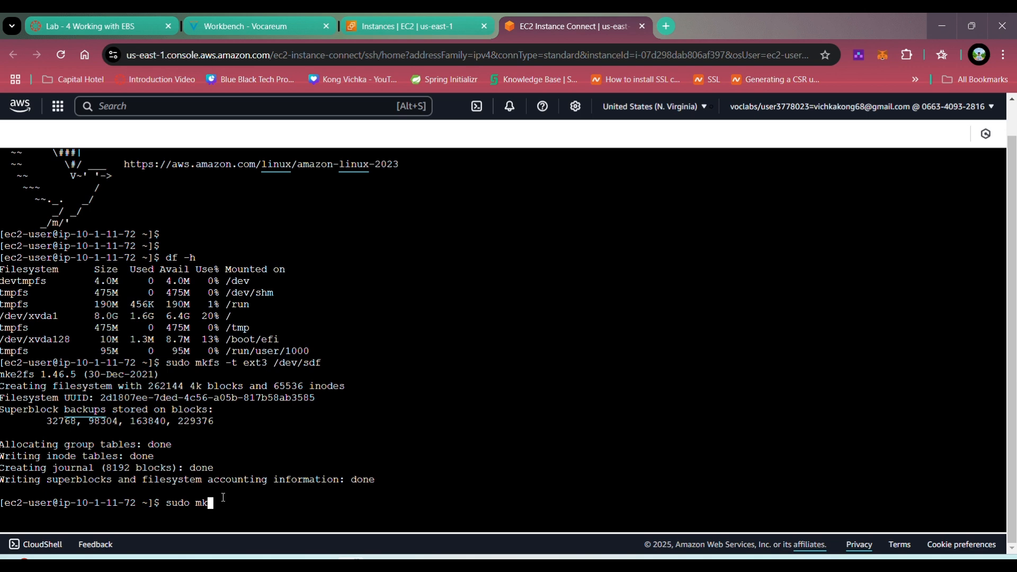
text(dir)
key(ctrl+v)
key(Return)
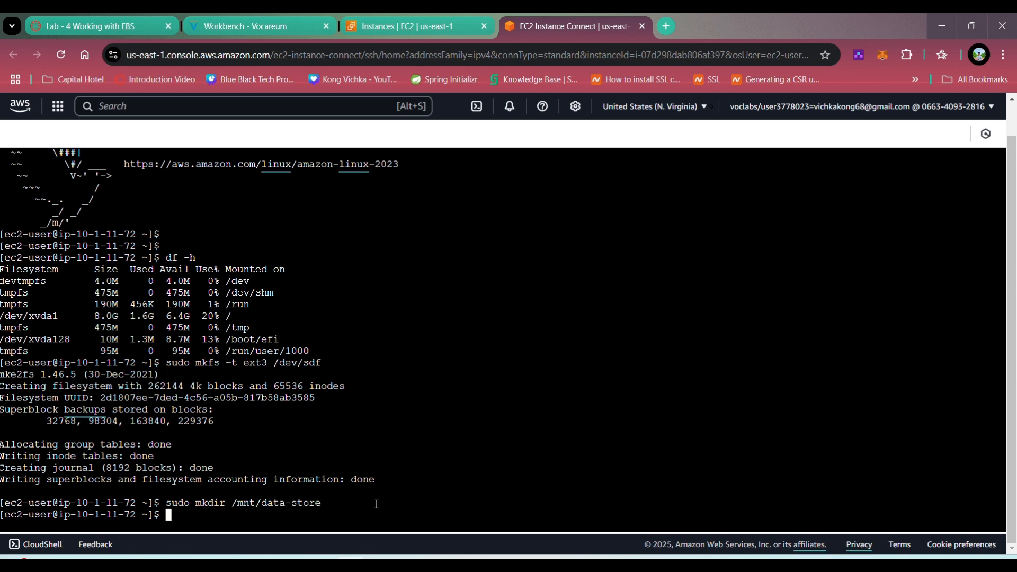
Step: Copy the step 21 mount command from the lab instructions and run sudo mount /dev/sdf /mnt/data-store in the terminal
click(254, 26)
scroll(297, 408, down, 3)
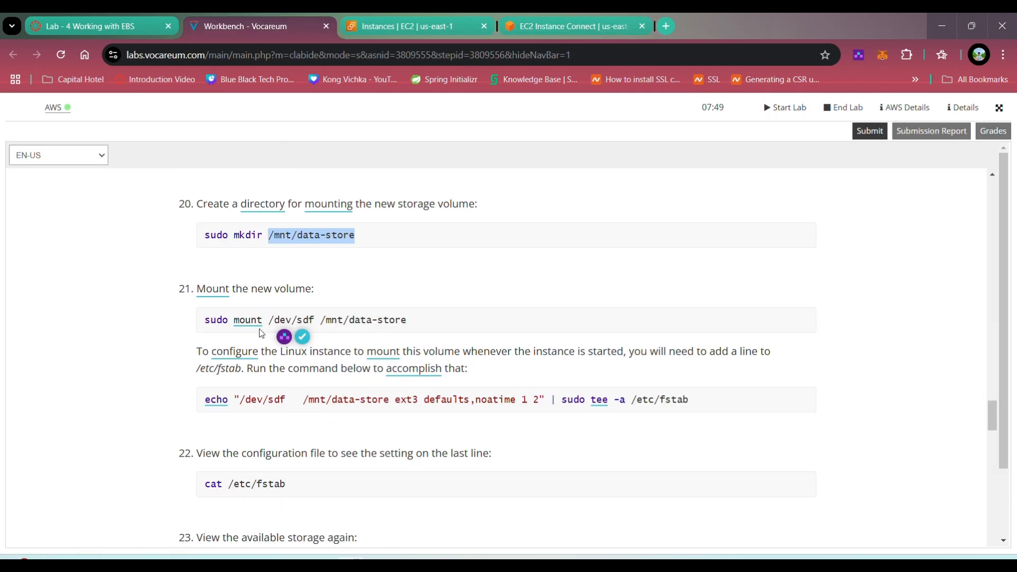
drag(206, 320, 407, 321)
right_click(407, 321)
click(434, 337)
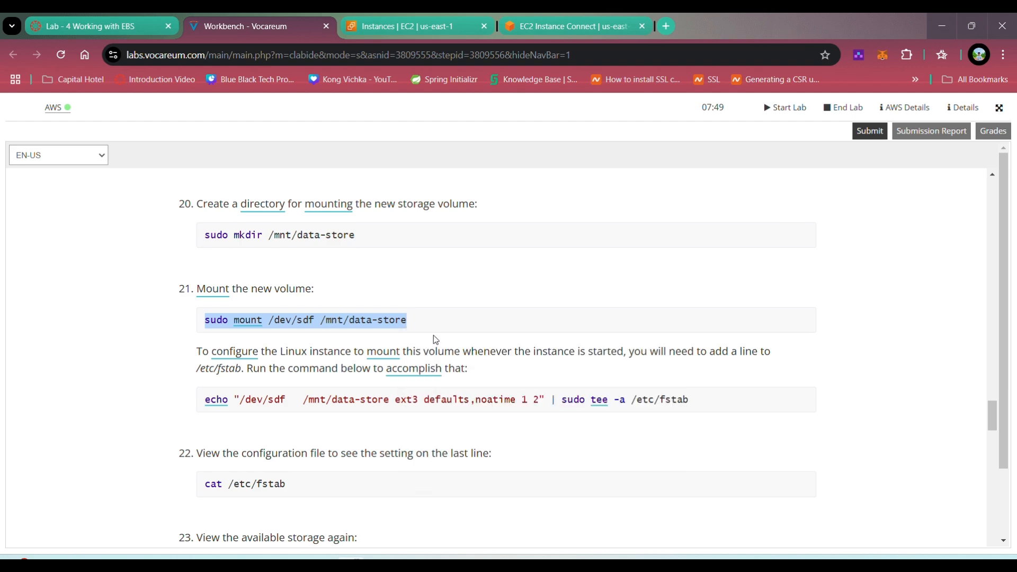
click(621, 27)
right_click(233, 514)
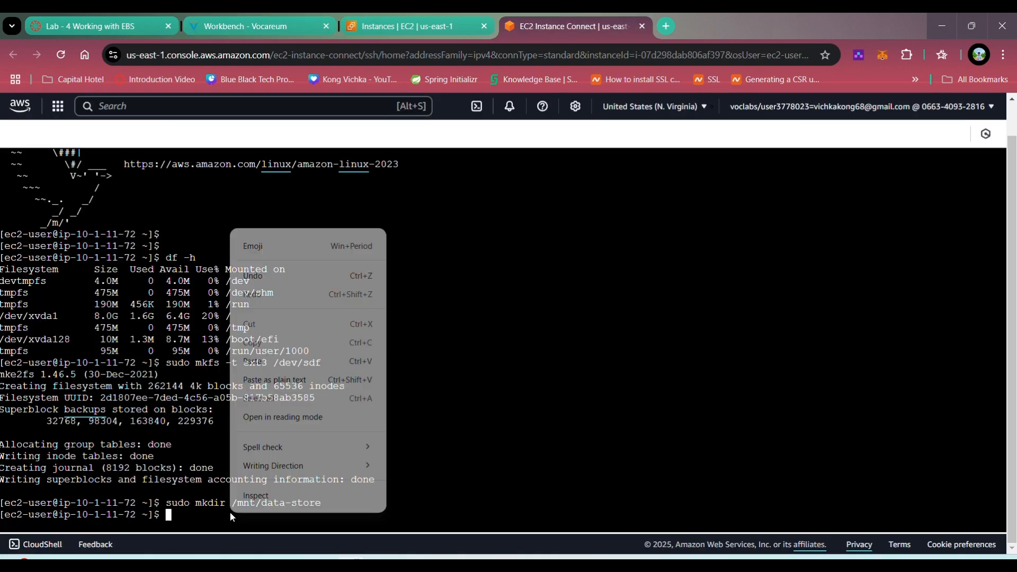
click(277, 361)
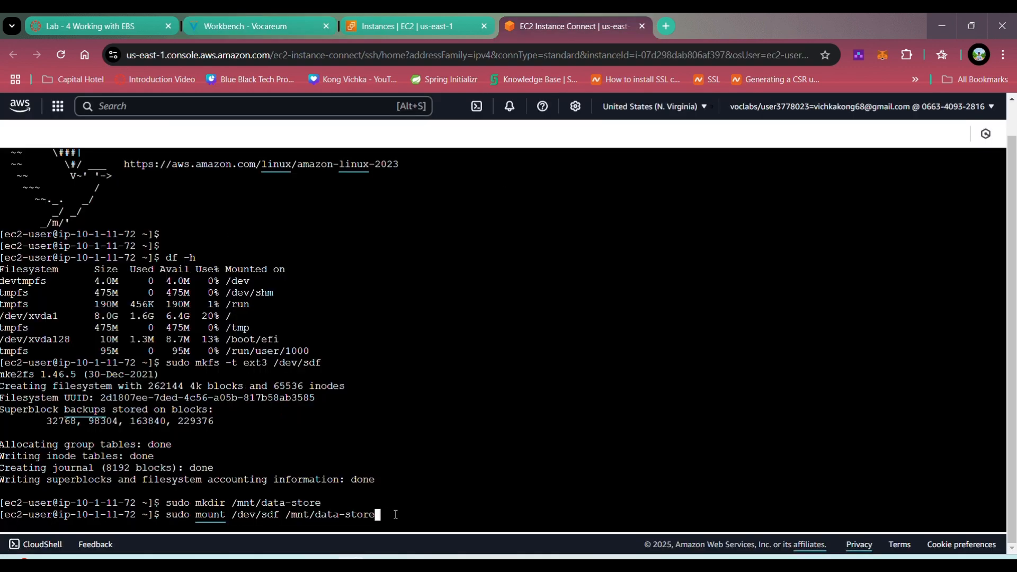
key(Return)
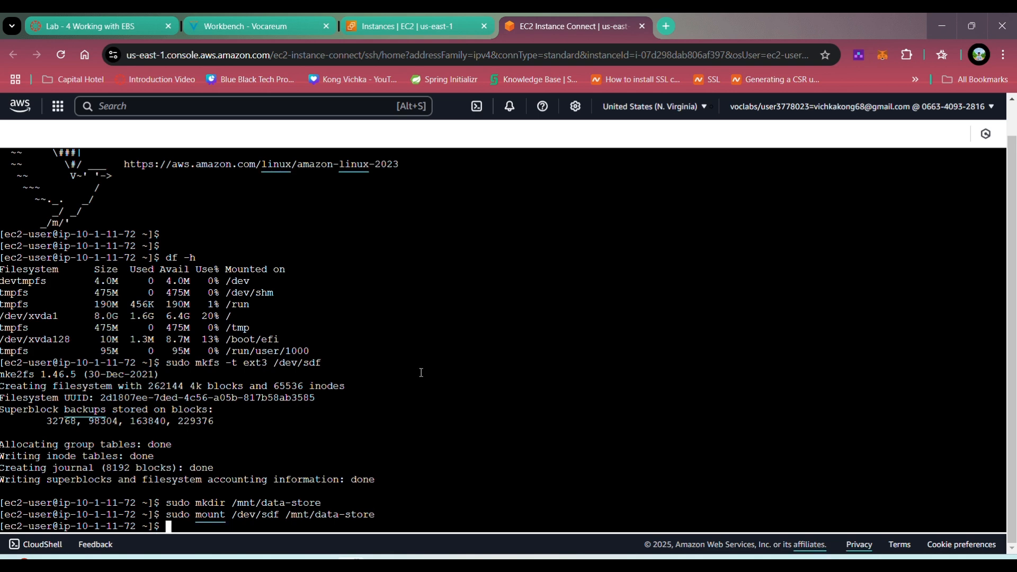
Step: Copy the startup mount command from the lab instructions and run echo "/dev/sdf /mnt/data-store ext3 defaults,noatime 1 2" | sudo tee -a /etc/fstab in the terminal
click(273, 31)
drag(197, 352, 330, 354)
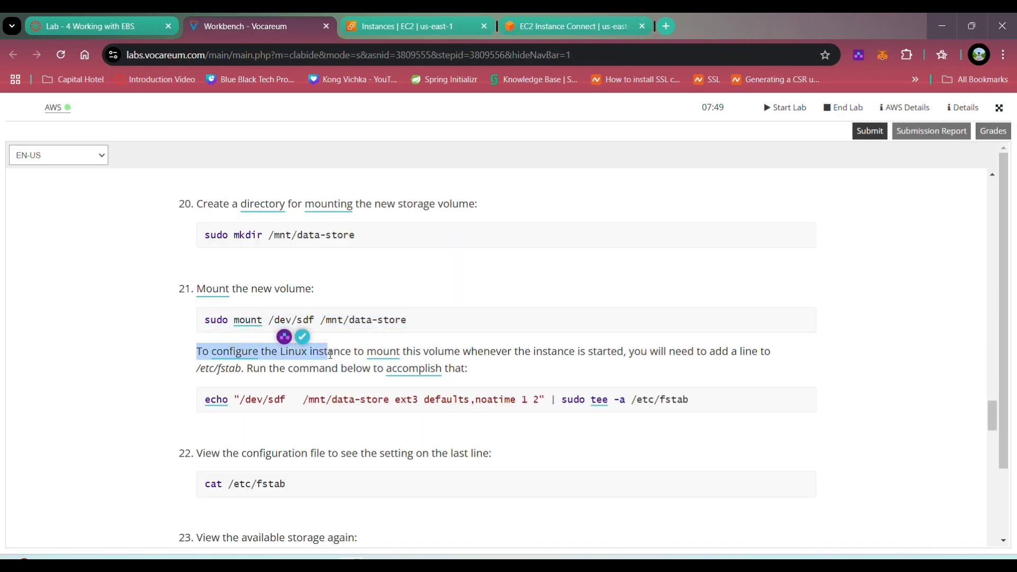
drag(205, 400, 689, 400)
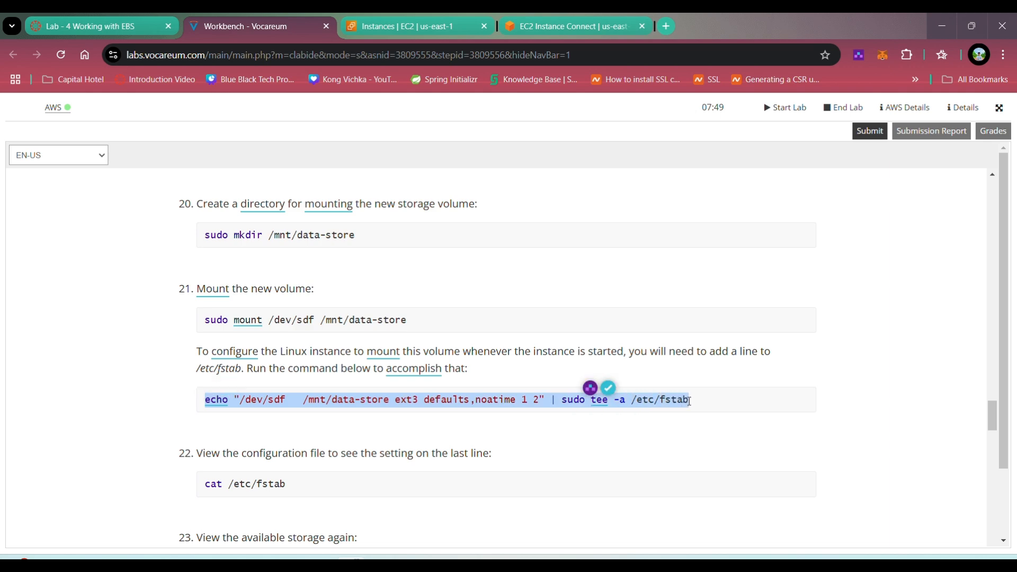
right_click(690, 400)
click(710, 260)
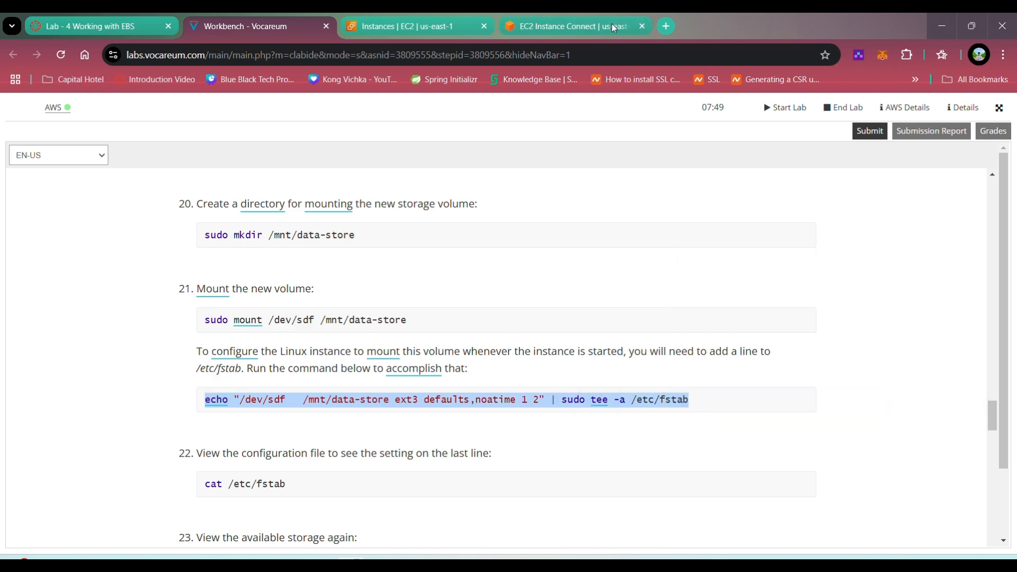
click(612, 24)
right_click(281, 237)
click(359, 370)
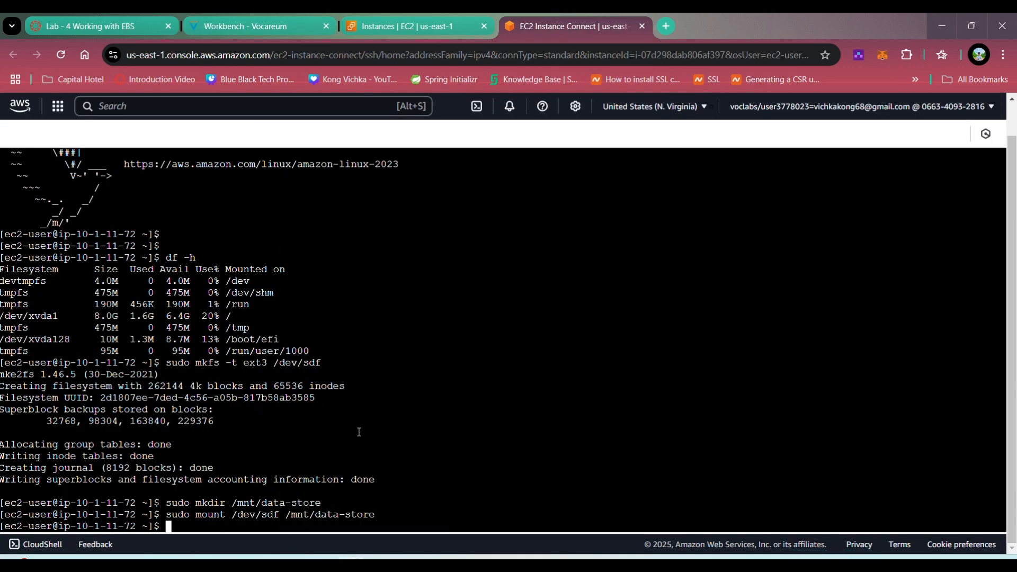
key(Return)
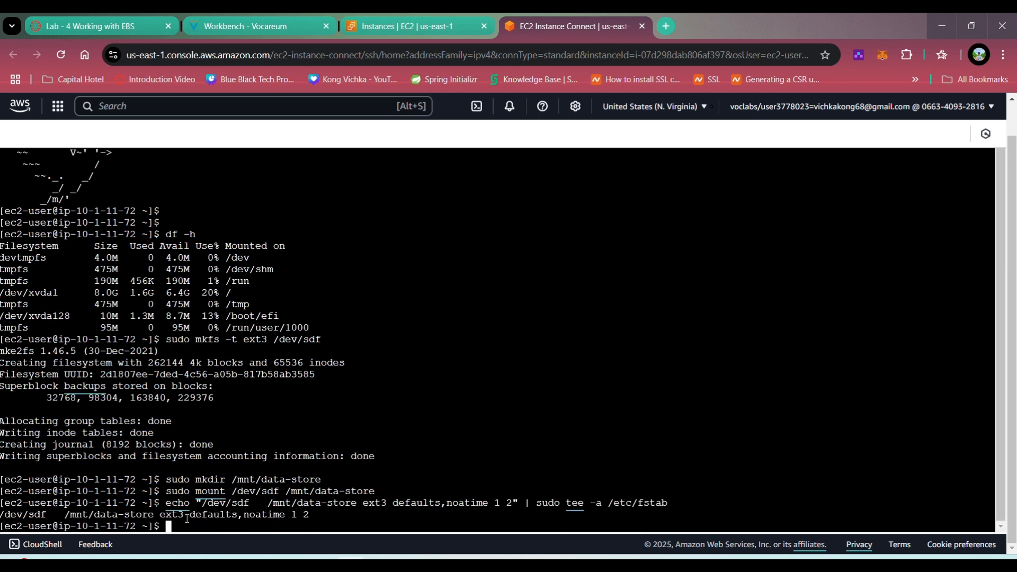
Step: Copy the step 22 command from the lab instructions and display the configuration file with cat /etc/fstab in the terminal
click(243, 26)
scroll(273, 456, down, 1)
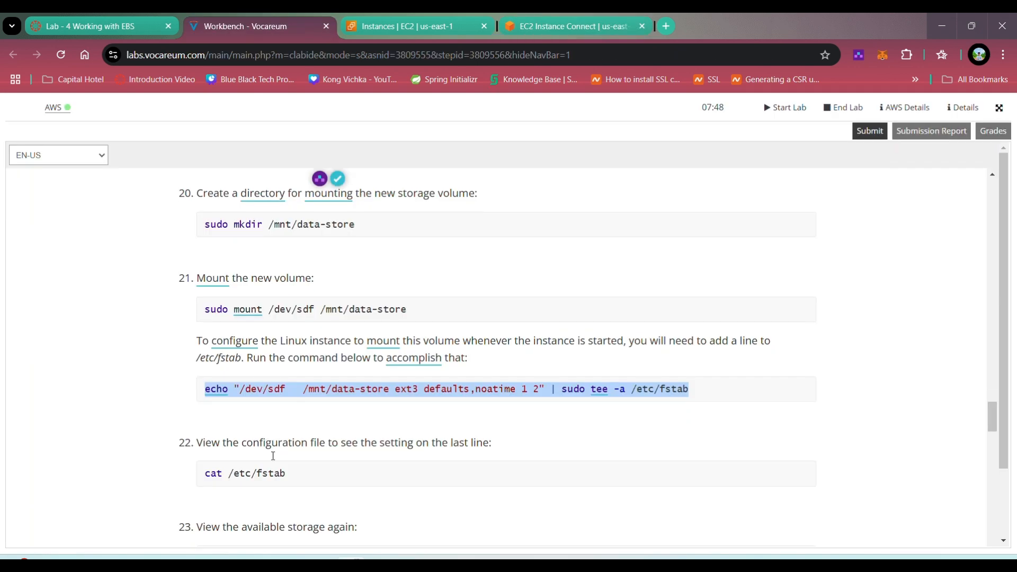
scroll(274, 456, down, 3)
drag(205, 285, 285, 286)
right_click(284, 289)
click(303, 300)
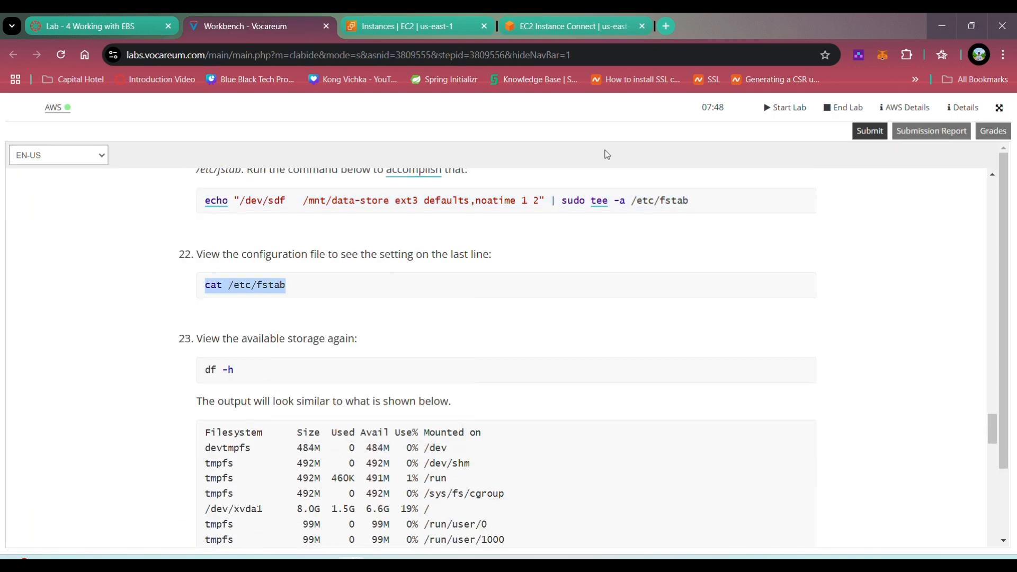
click(609, 29)
right_click(344, 520)
click(371, 388)
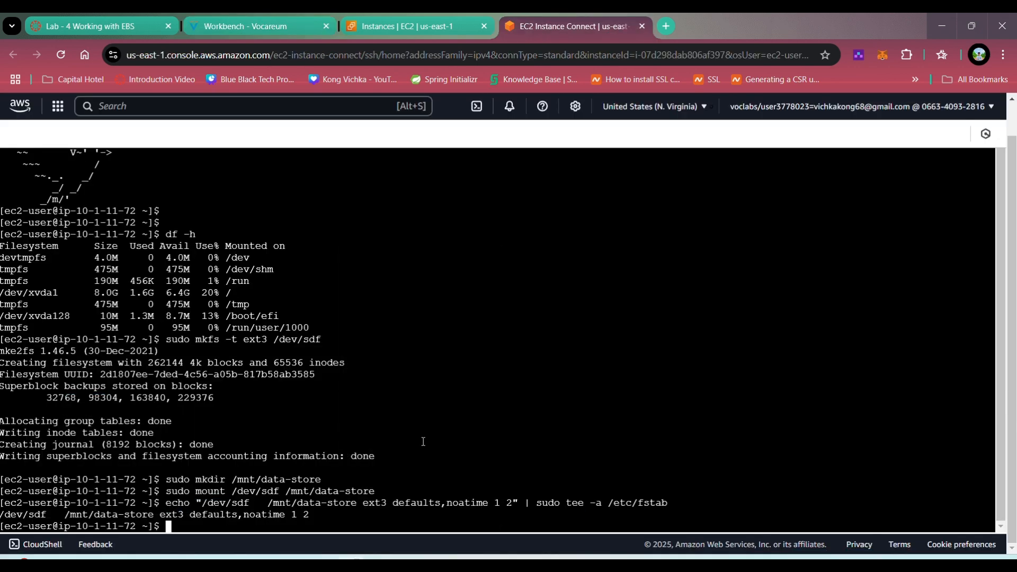
key(Return)
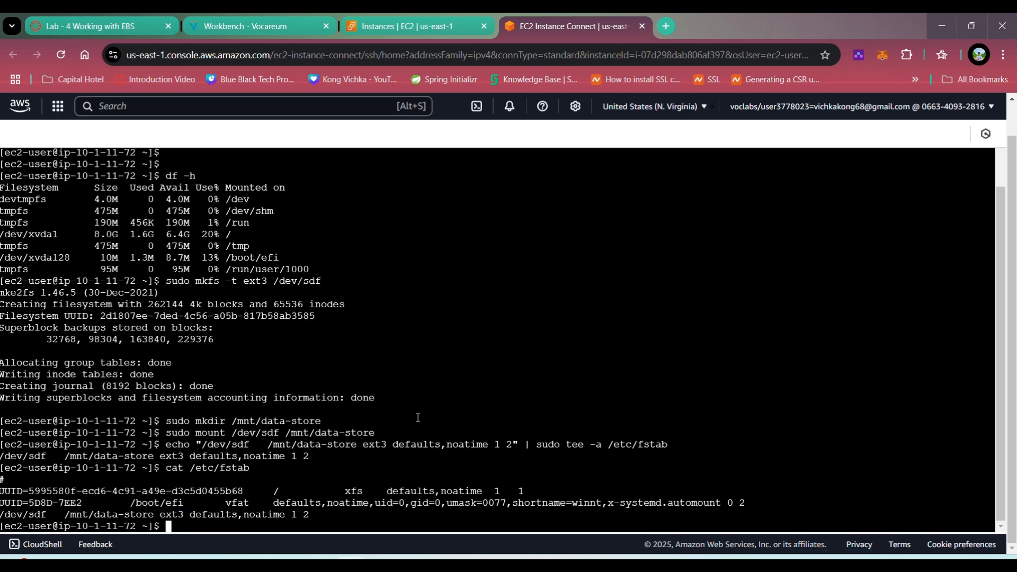
Step: Look up step 23 in the lab instructions, run df -h in the terminal and check the listed file systems
click(281, 25)
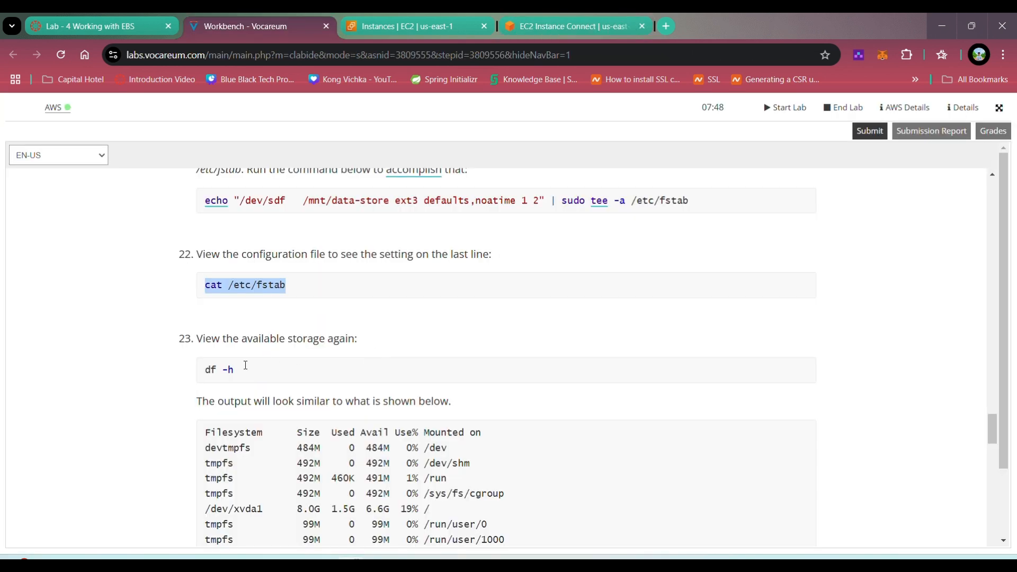
click(606, 29)
text(df -h)
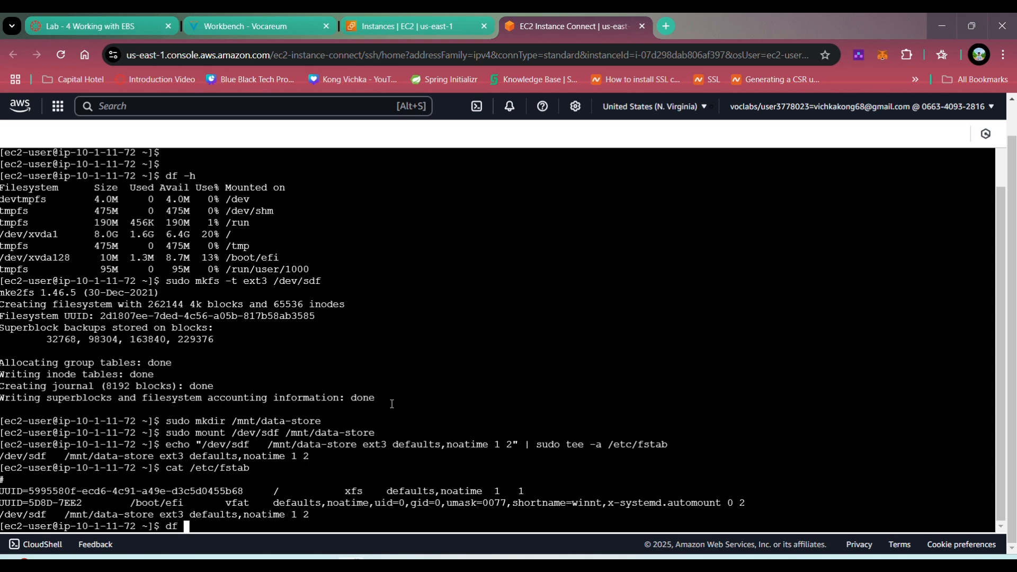
key(Return)
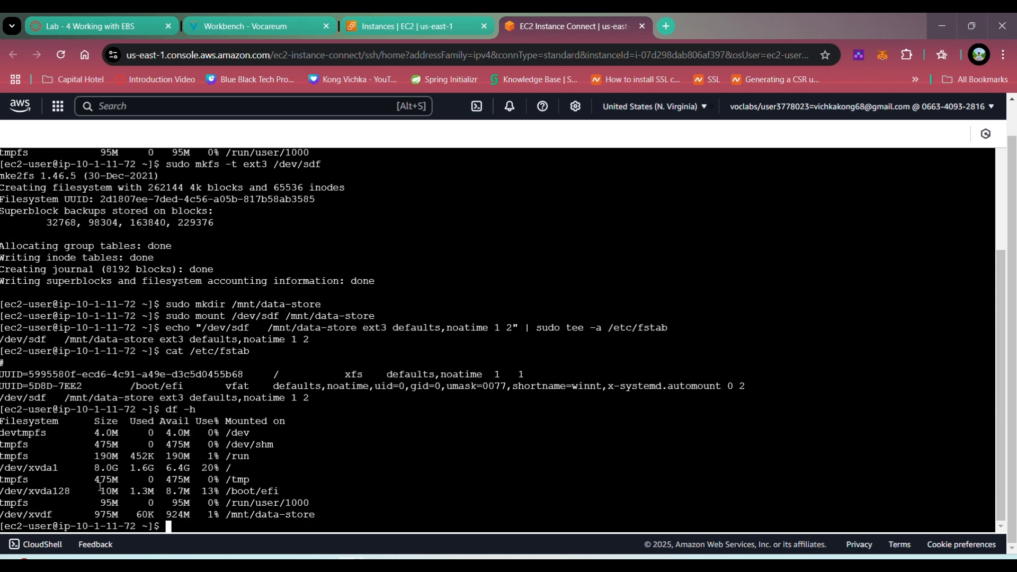
drag(5, 469, 54, 470)
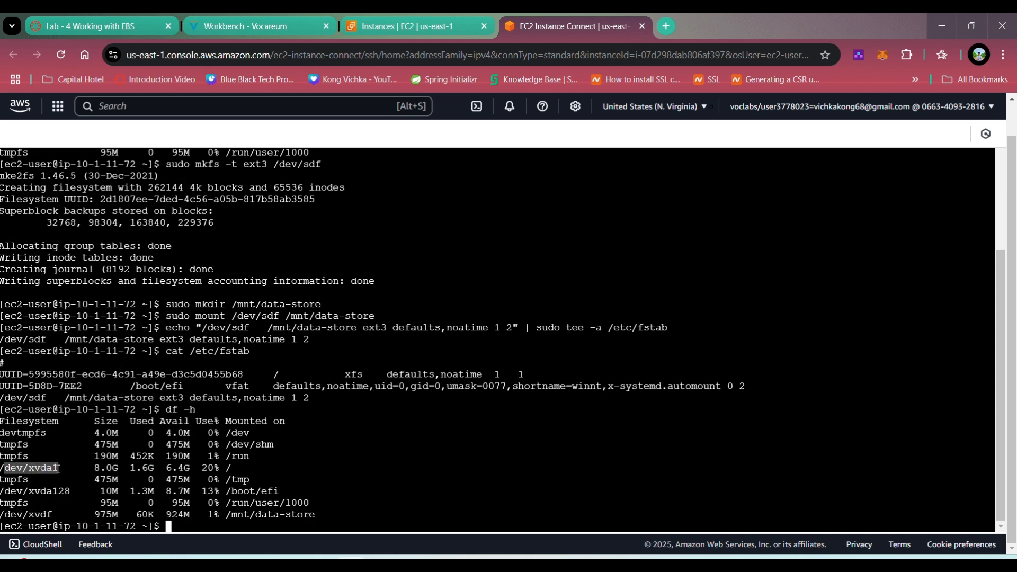
Step: Copy the step 24 command from the lab instructions and run sudo sh -c "echo some text has been written > /mnt/data-store/file.txt" in the terminal
key(ctrl+2)
drag(206, 332, 613, 333)
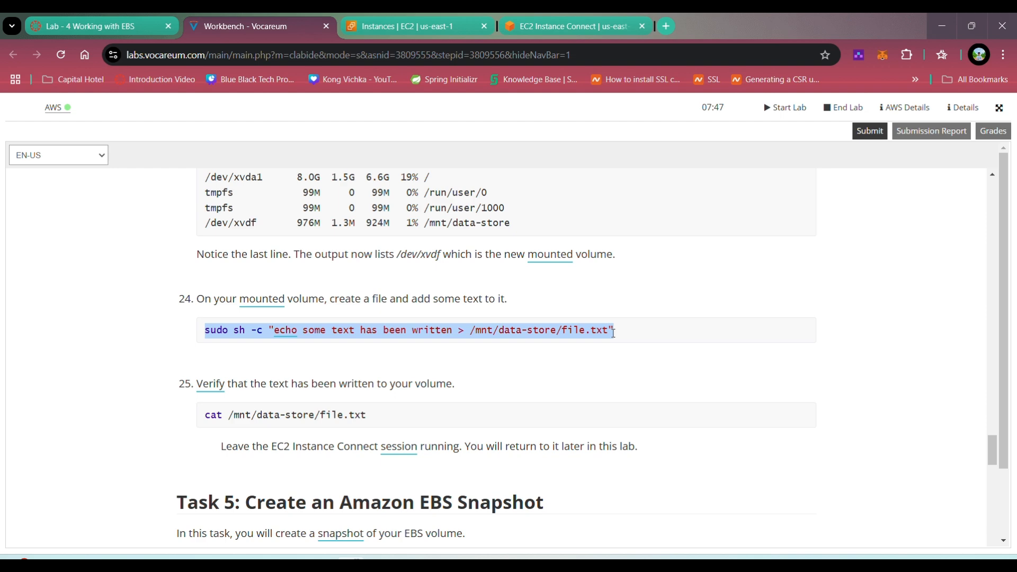
click(585, 22)
click(270, 26)
click(604, 32)
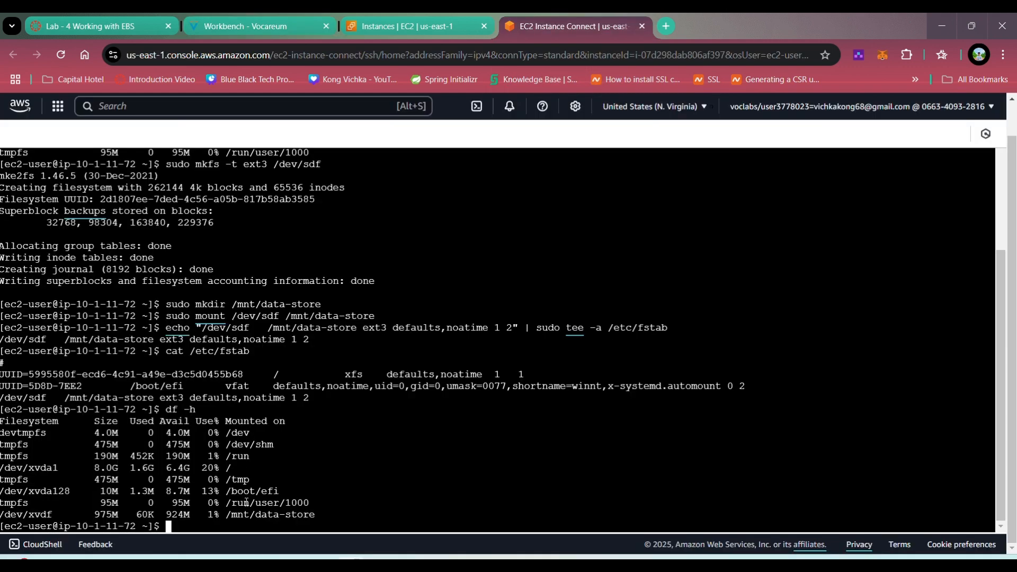
right_click(194, 526)
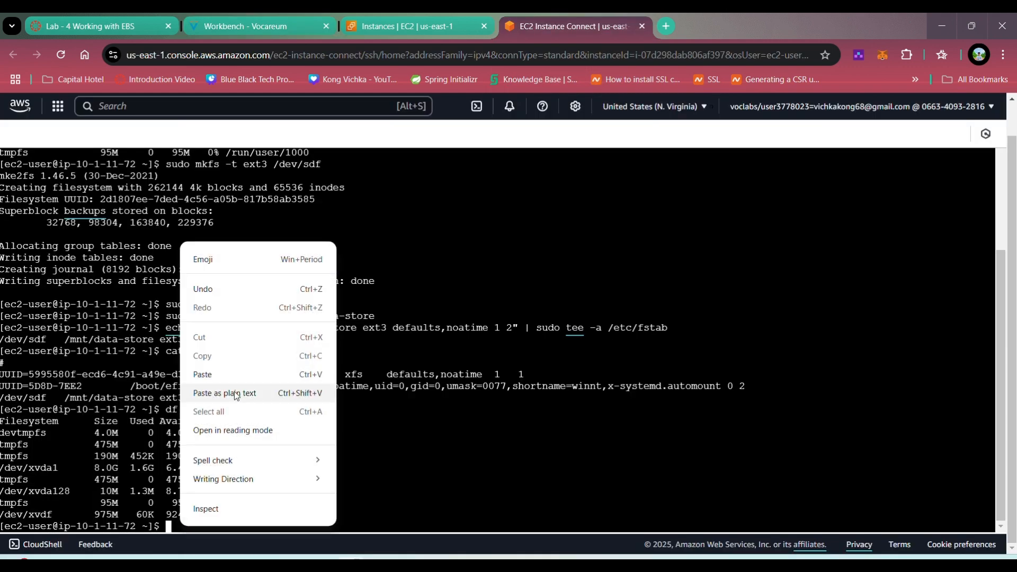
click(222, 394)
key(Return)
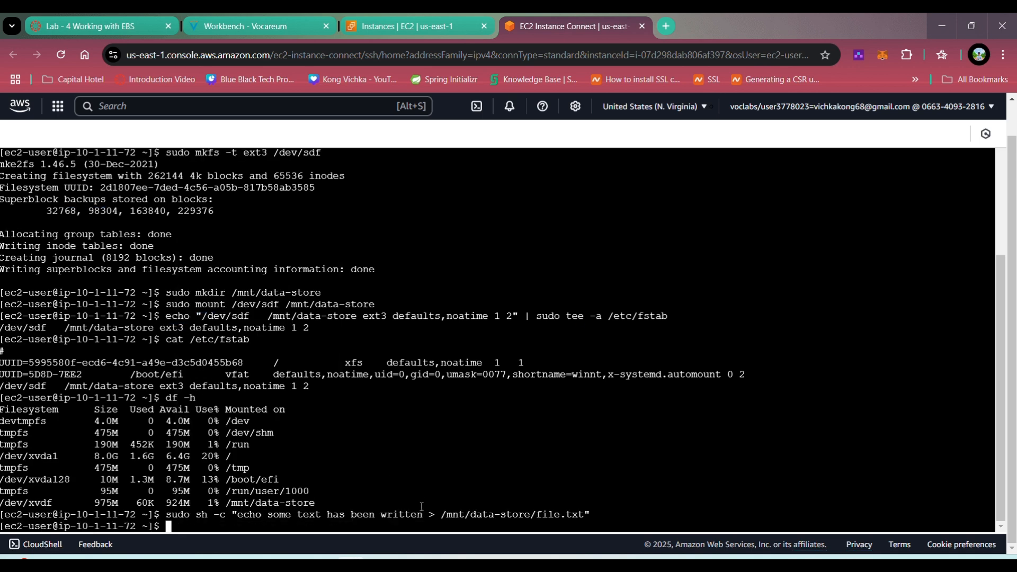
Step: Copy the step 25 command from the lab instructions, run cat /mnt/data-store/file.txt in the terminal and check the file's text
key(ctrl+2)
drag(205, 416, 366, 416)
right_click(356, 423)
click(402, 275)
click(610, 35)
right_click(262, 528)
click(291, 377)
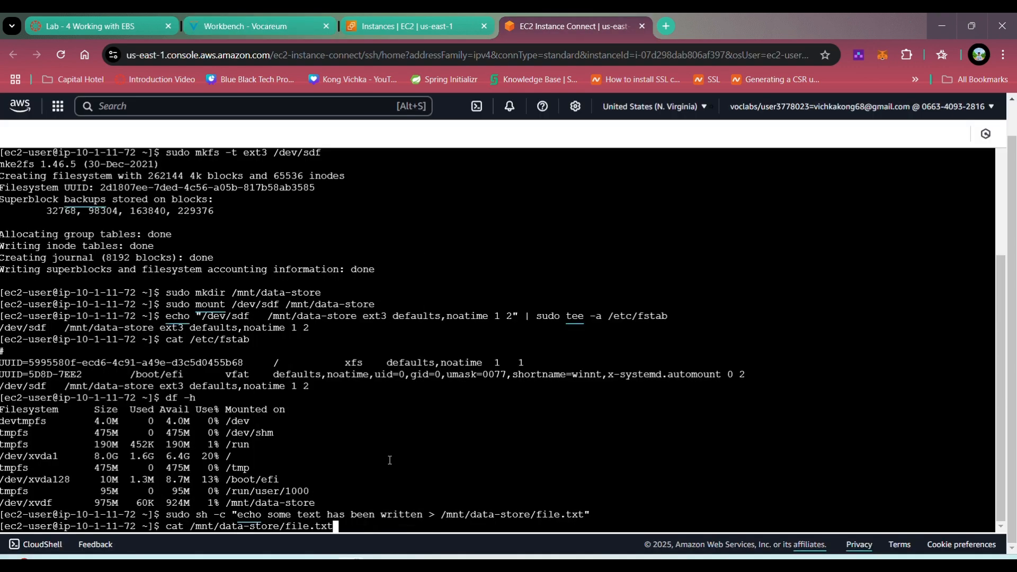
key(Return)
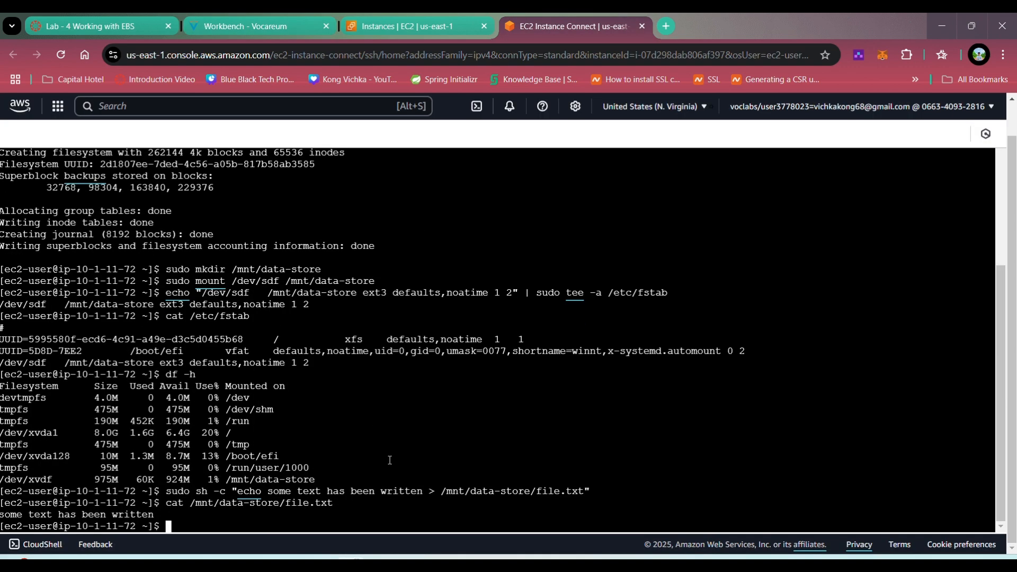
drag(2, 514, 175, 515)
click(166, 510)
Step: Read Task 5 on creating an Amazon EBS snapshot in the lab instructions, including the snapshot's tag settings
click(280, 26)
scroll(459, 318, down, 3)
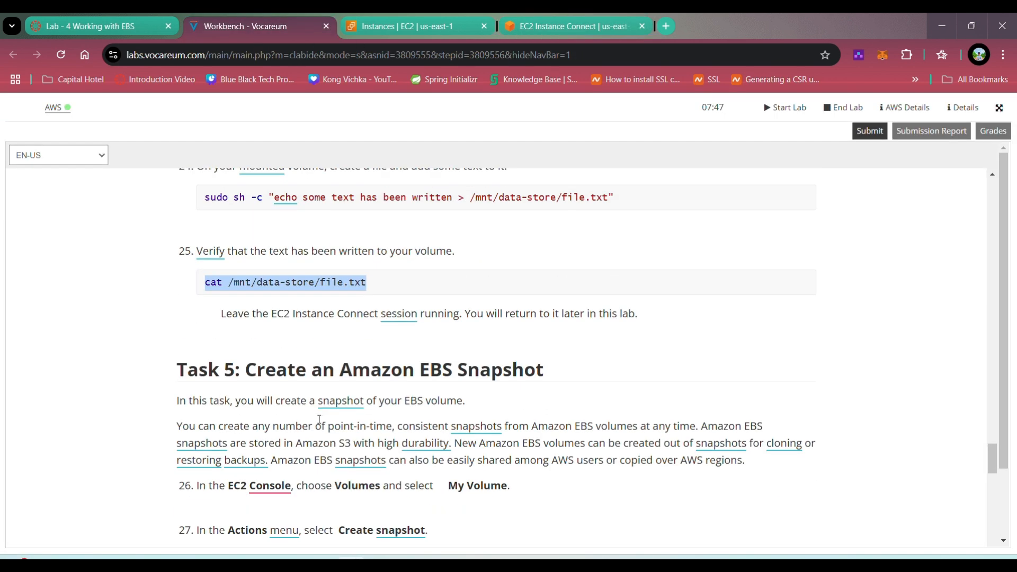
scroll(459, 318, down, 3)
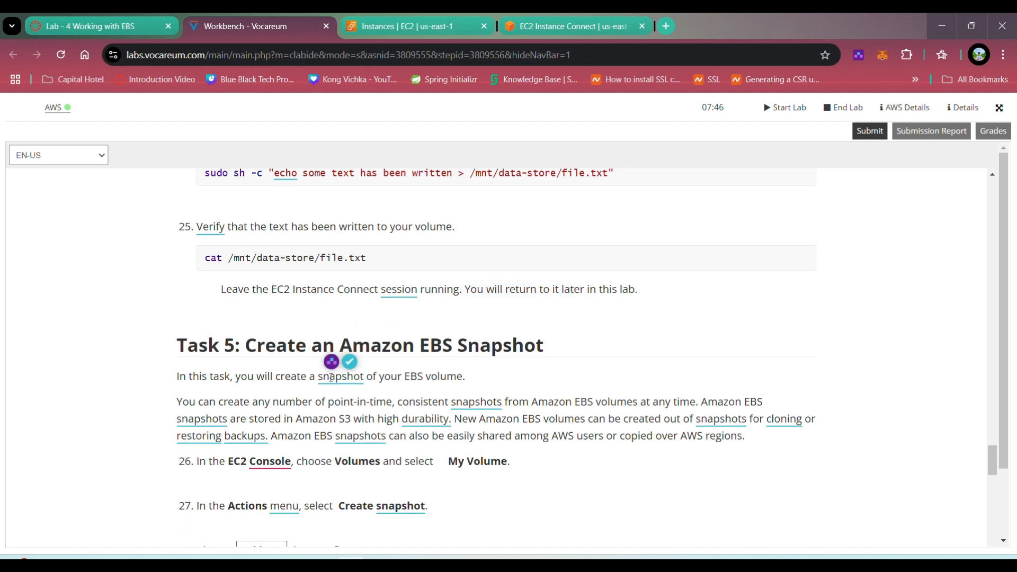
drag(181, 238, 544, 239)
click(532, 244)
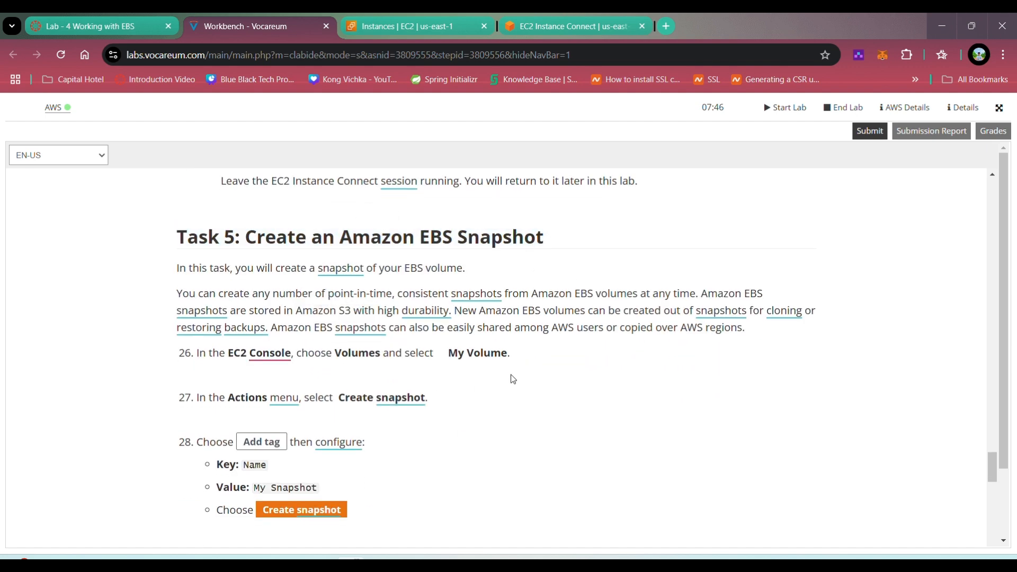
scroll(495, 391, down, 1)
Step: Switch to the EC2 console, deselect the Lab instance and open the Elastic Block Store volumes list
click(613, 21)
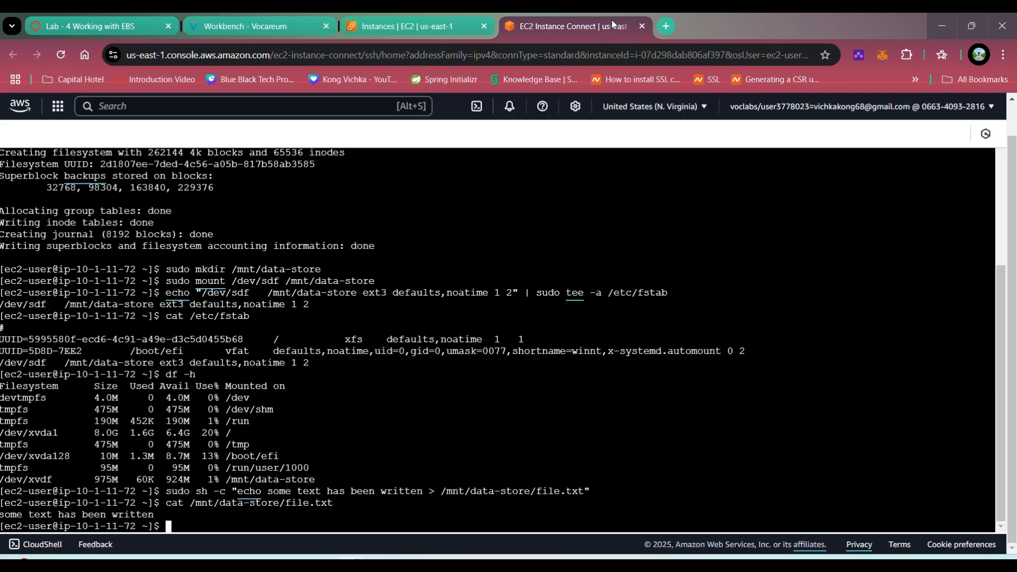
click(392, 27)
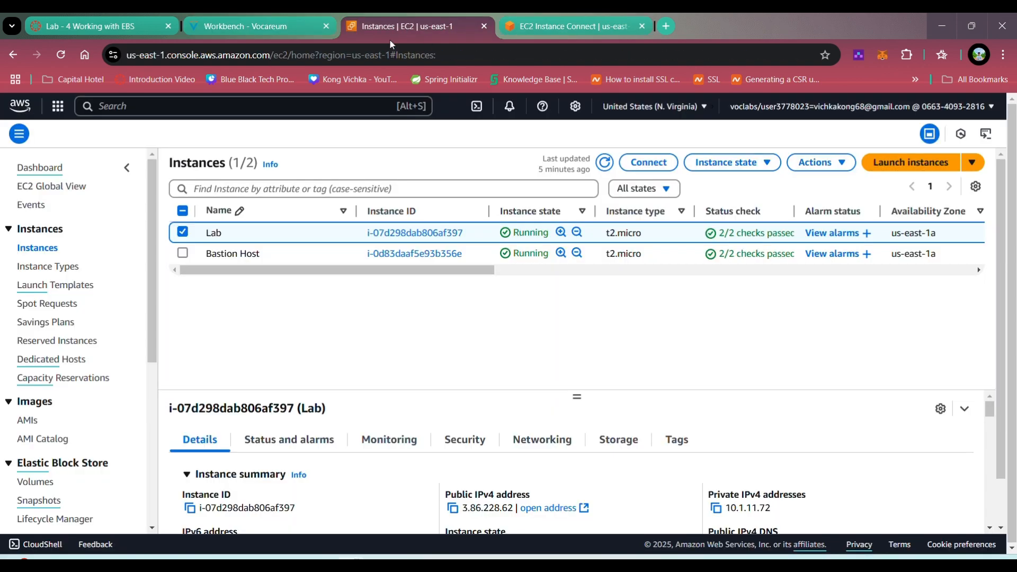
click(183, 233)
scroll(64, 371, down, 5)
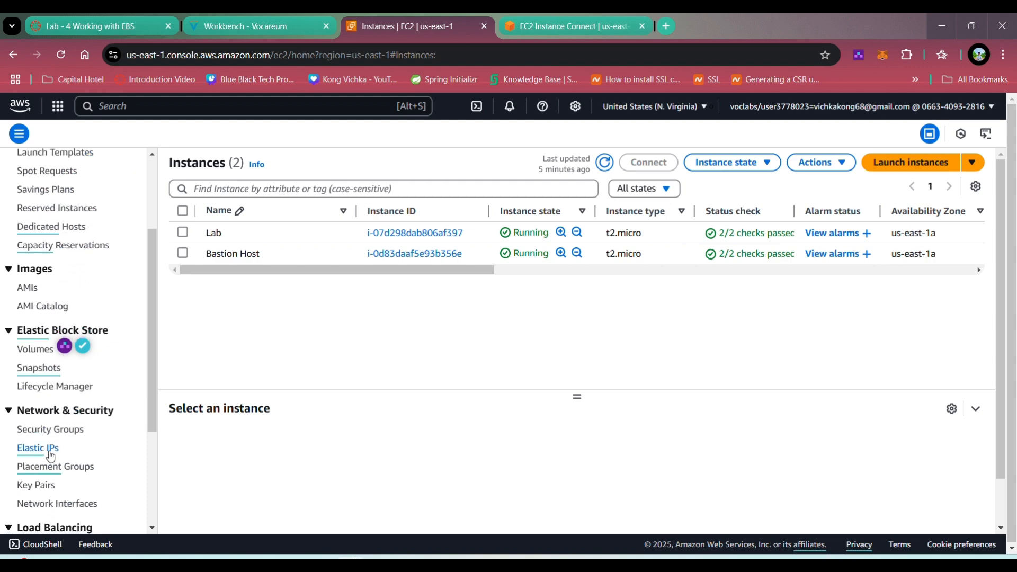
scroll(53, 450, up, 4)
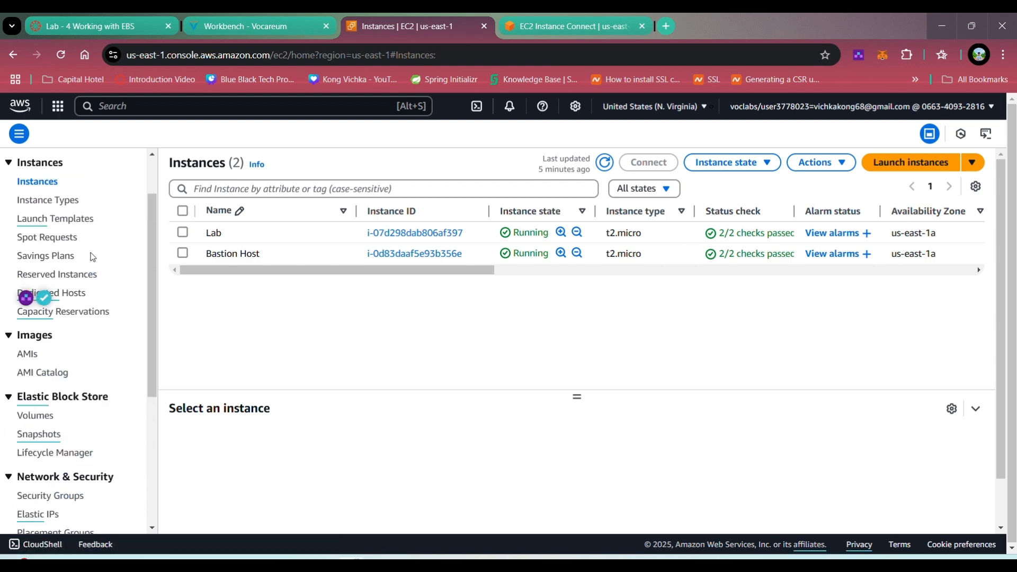
click(62, 418)
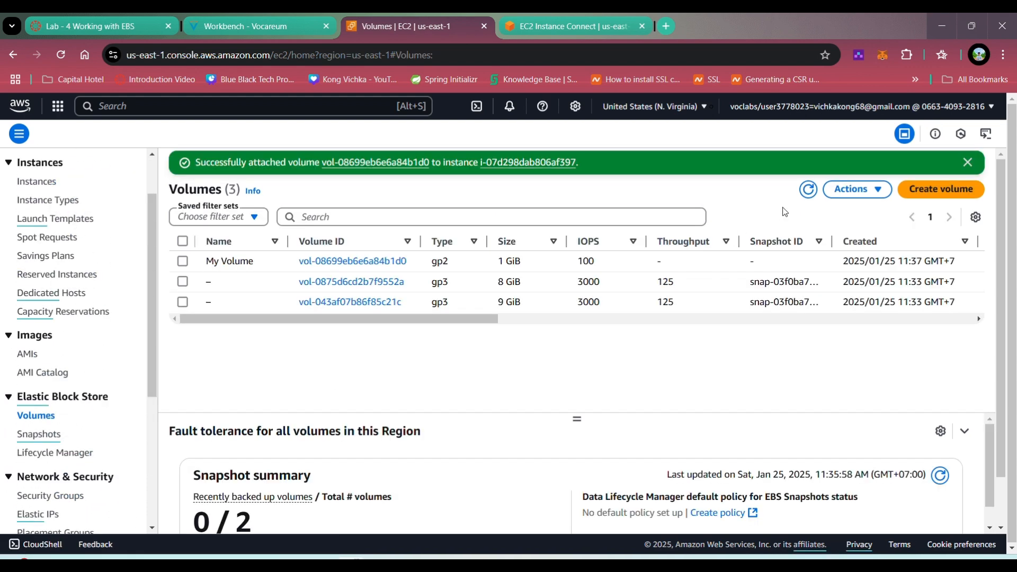
Step: Refresh the volumes list, select My Volume and start creating a snapshot from it
click(808, 189)
drag(445, 319, 379, 332)
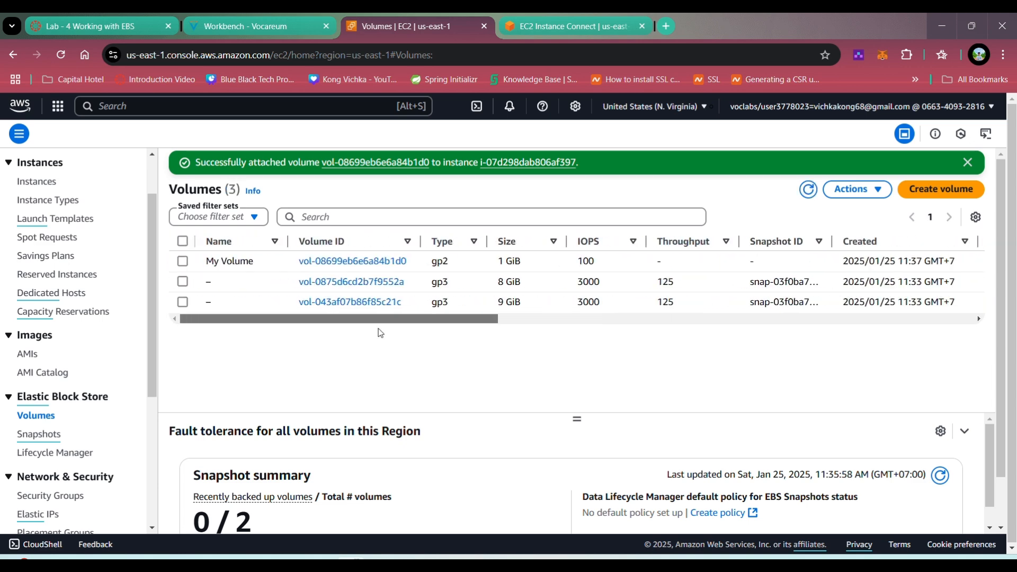
click(182, 261)
click(874, 191)
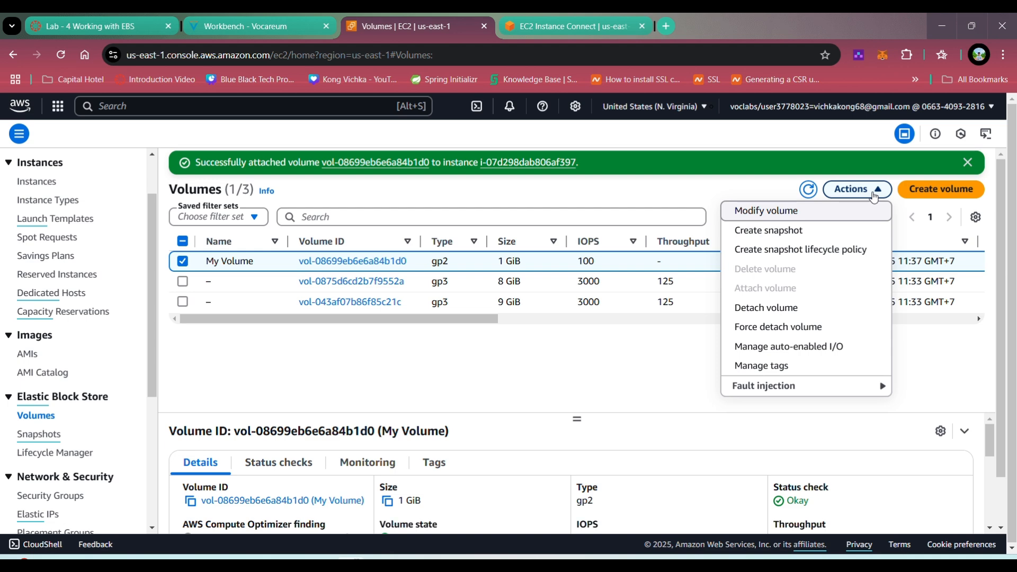
click(772, 232)
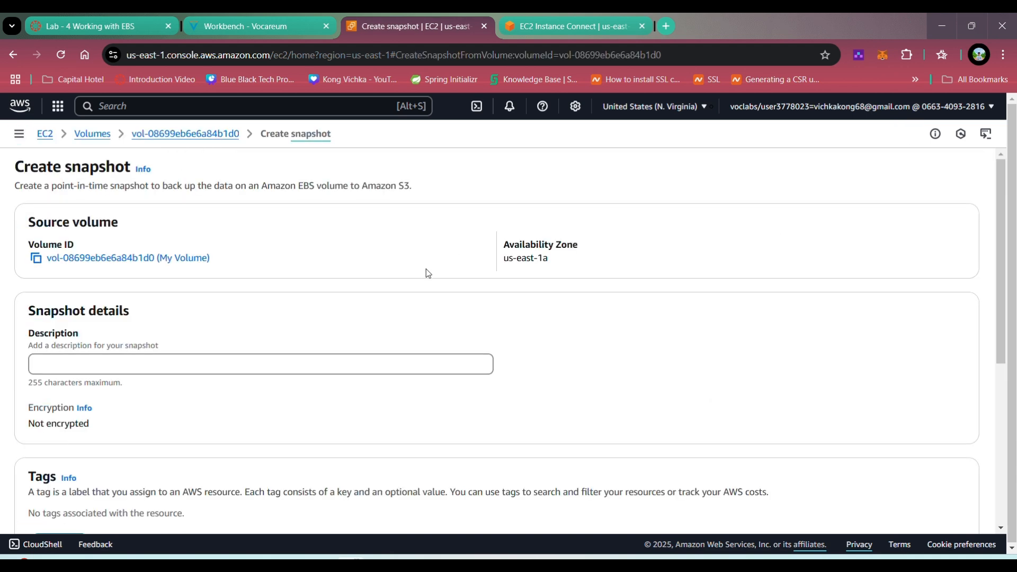
Step: Look up the snapshot tag settings in step 28 of the lab instructions and return to the snapshot form
key(ctrl+shift+Tab)
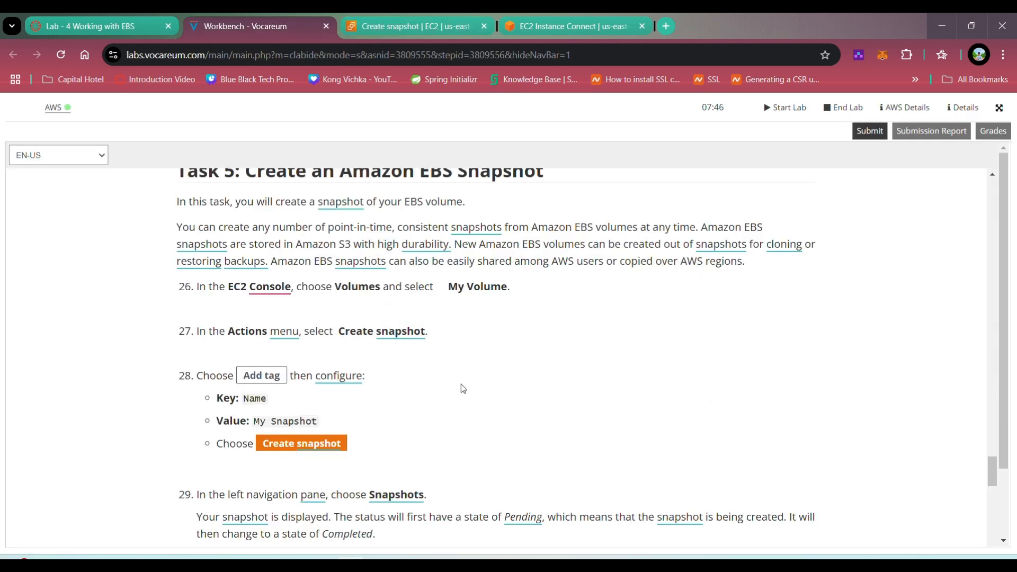
scroll(460, 388, down, 1)
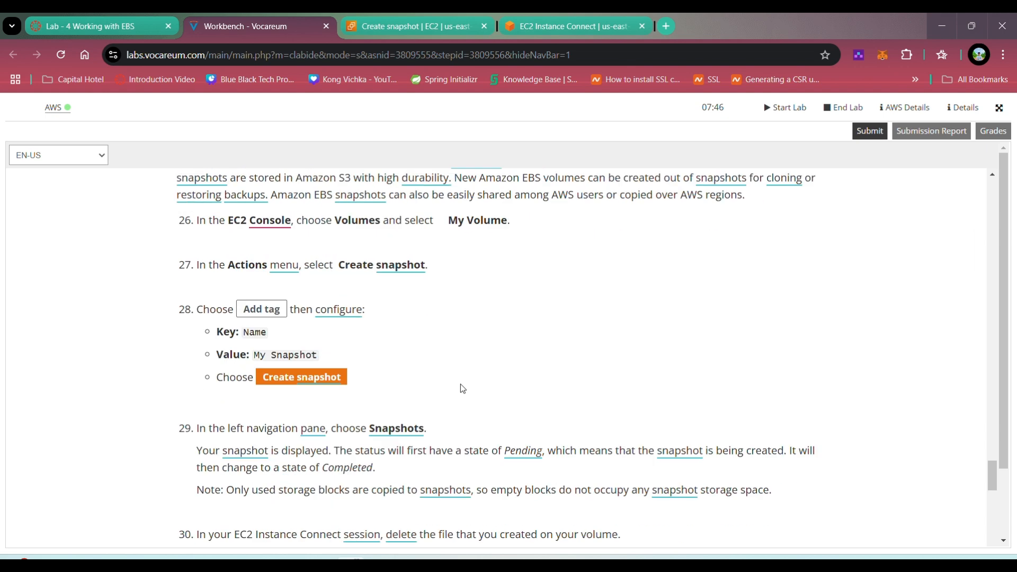
drag(255, 355, 316, 354)
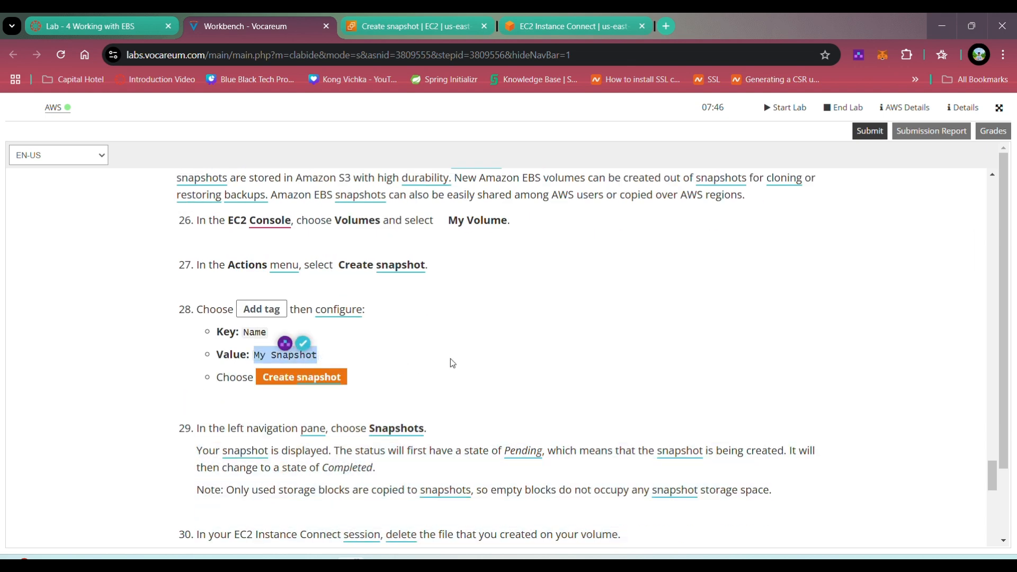
click(607, 27)
click(266, 27)
click(360, 27)
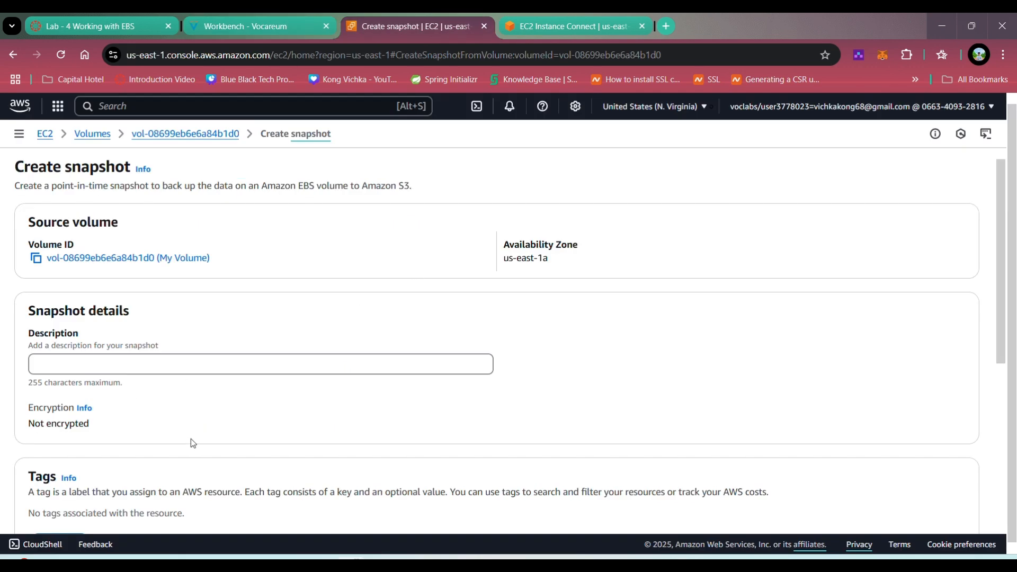
Step: Add a tag with key Name and value My Snapshot, and create the snapshot
scroll(268, 270, down, 3)
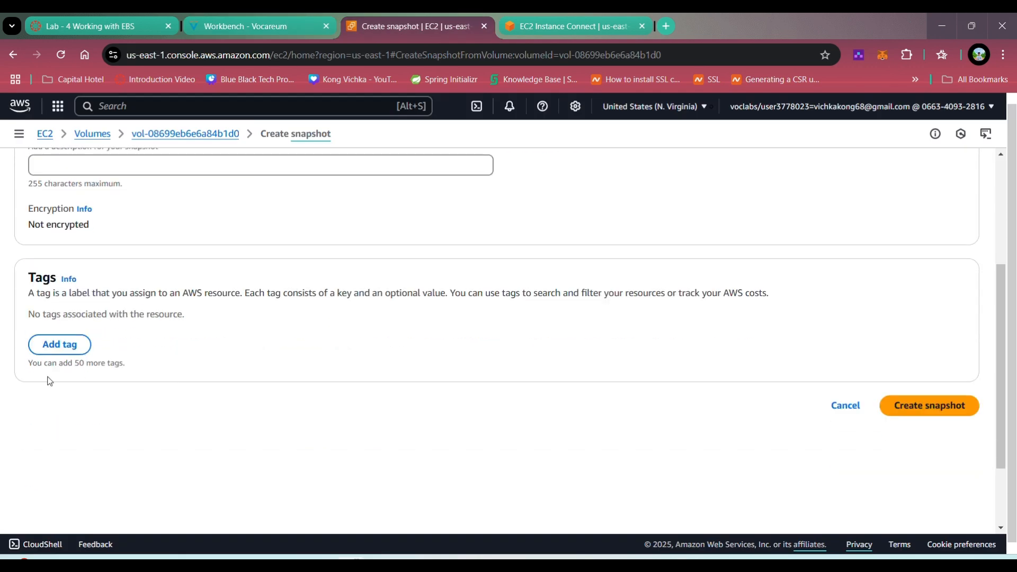
click(57, 345)
text(Name)
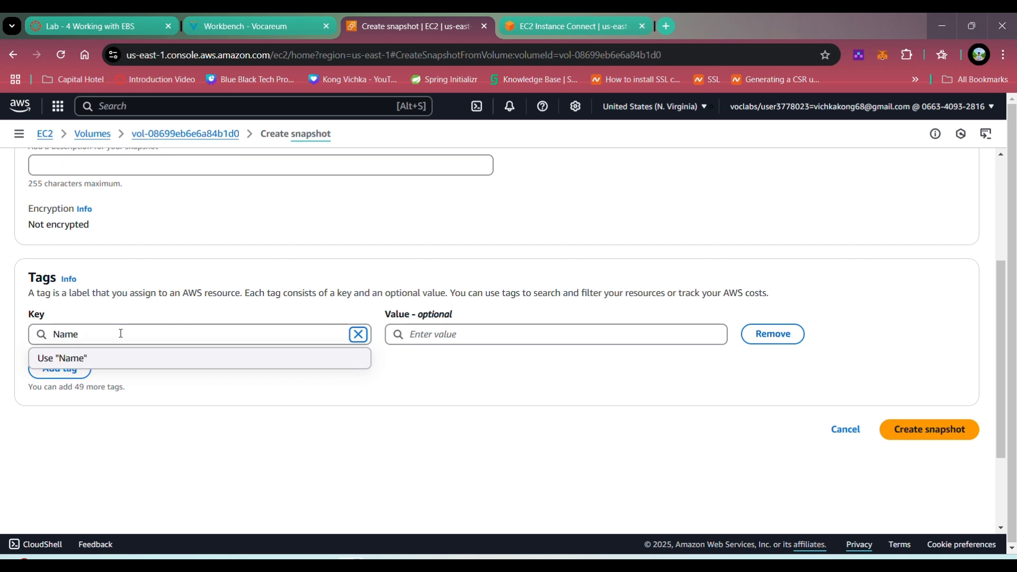
click(429, 334)
text(My Snapshot)
click(797, 371)
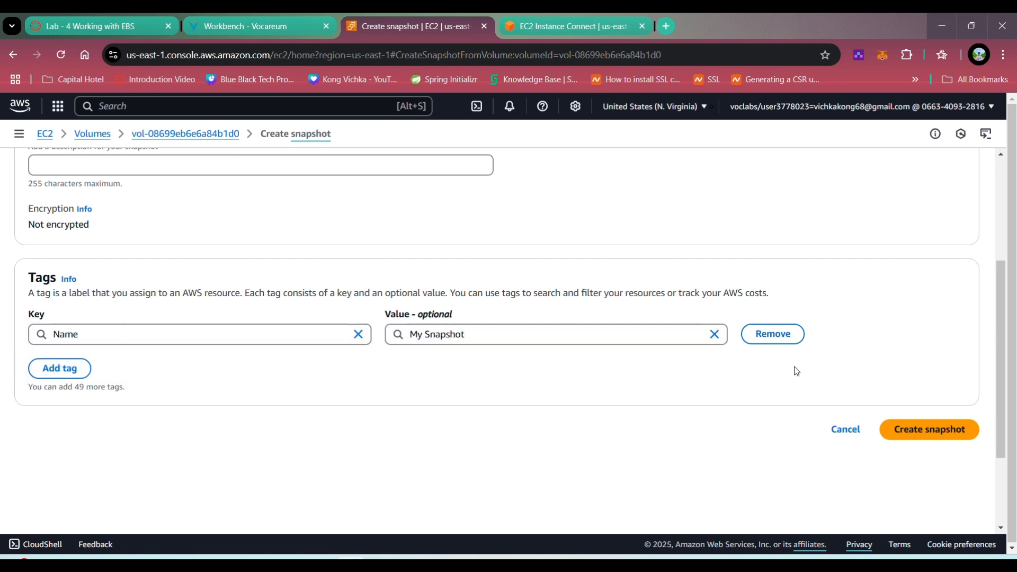
click(926, 431)
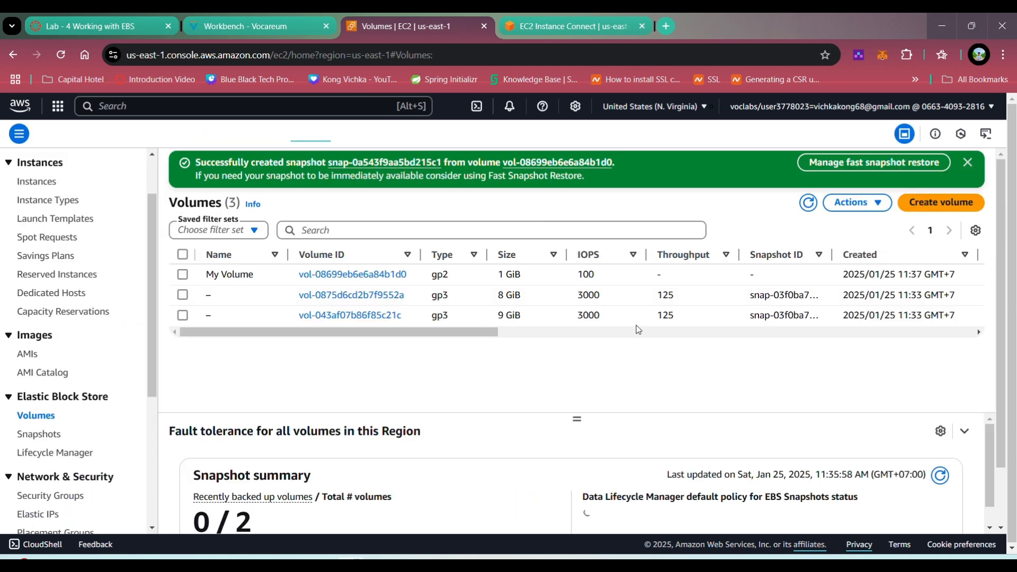
drag(197, 163, 446, 164)
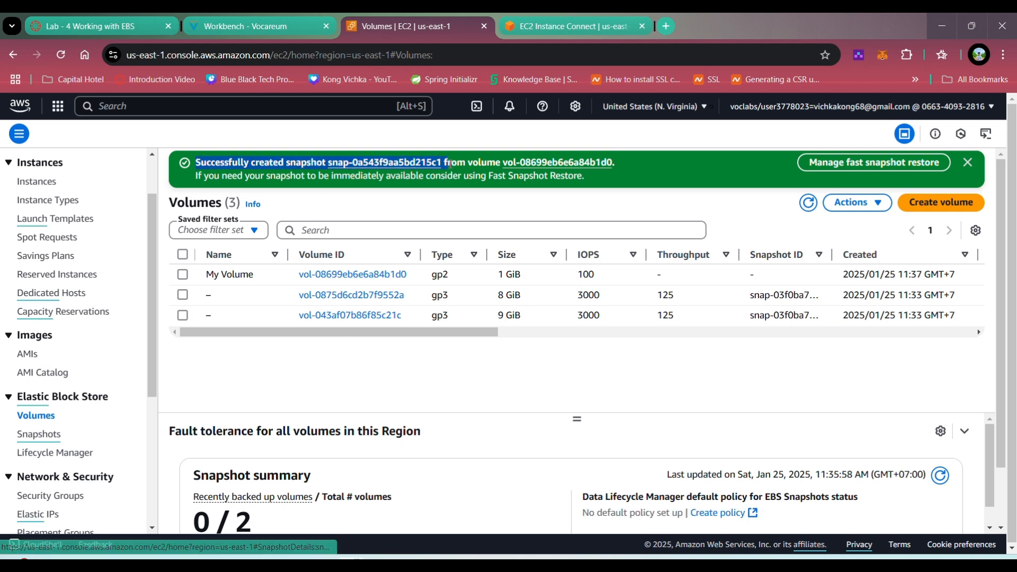
click(446, 165)
Step: Read step 29 on viewing the snapshot and its status in the lab instructions
click(268, 26)
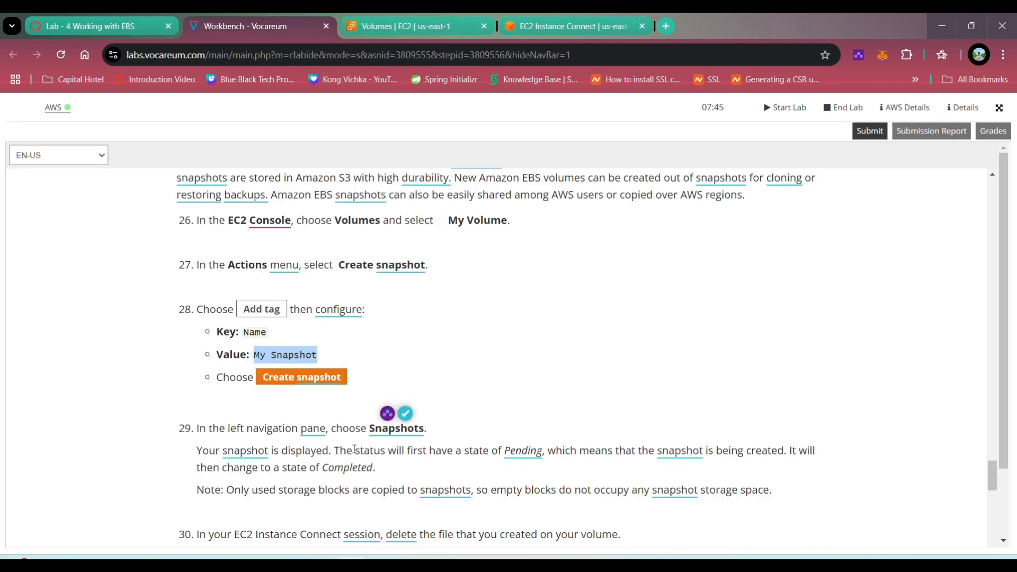
scroll(334, 366, down, 1)
double_click(333, 365)
click(412, 400)
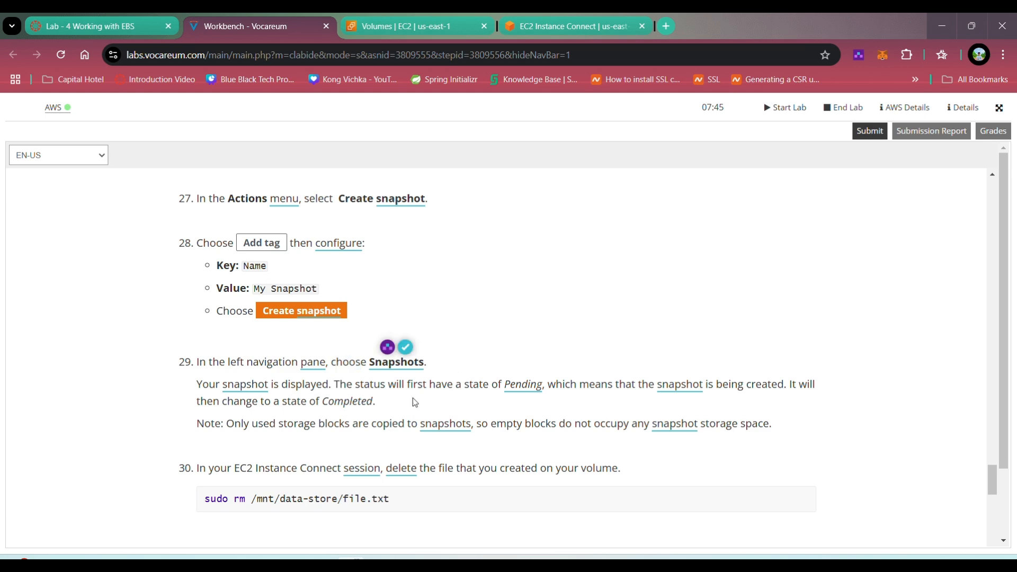
scroll(431, 408, down, 1)
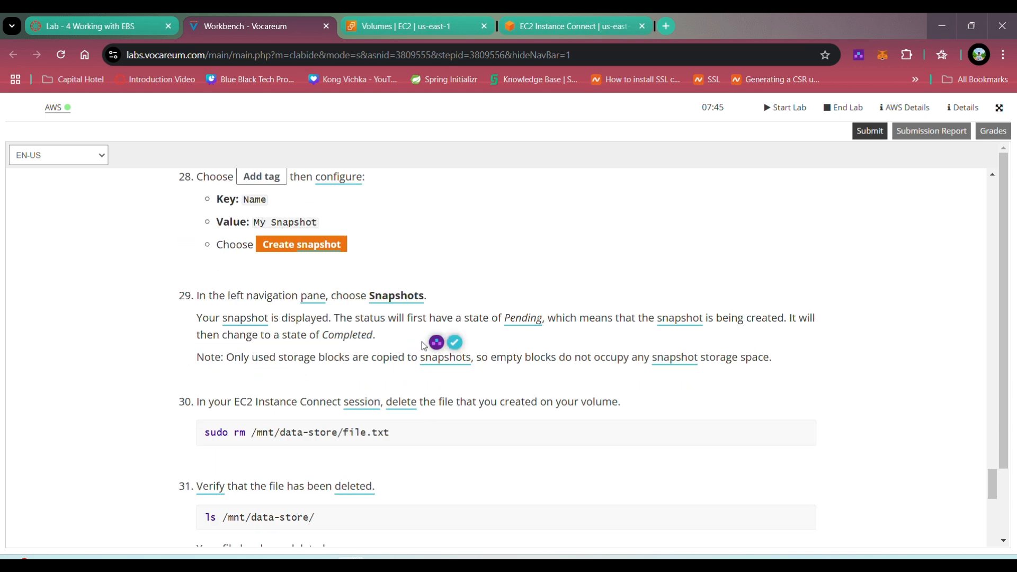
Step: Open the Snapshots list in the EC2 console, refresh it and check the status of My Snapshot
click(385, 28)
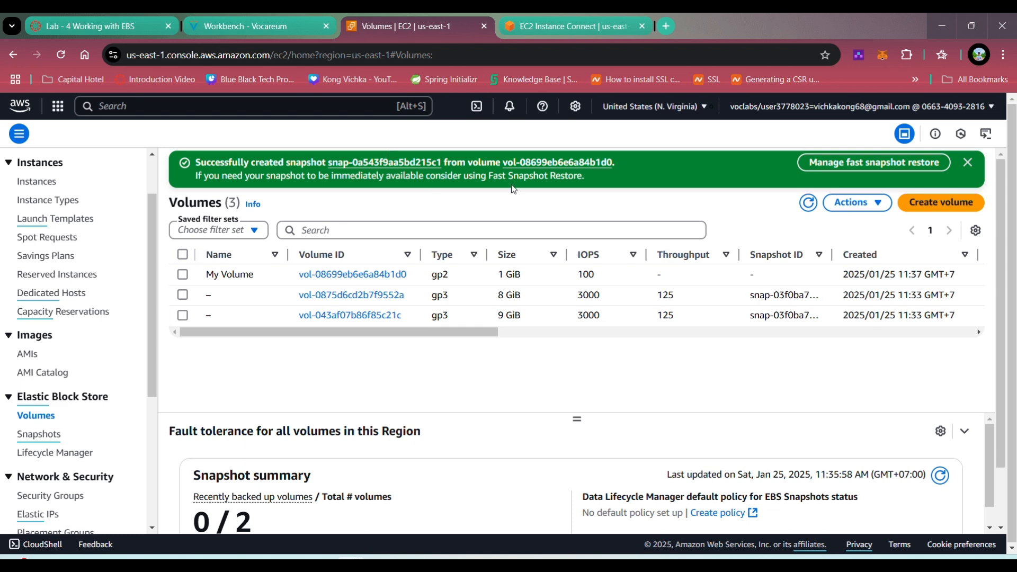
click(44, 437)
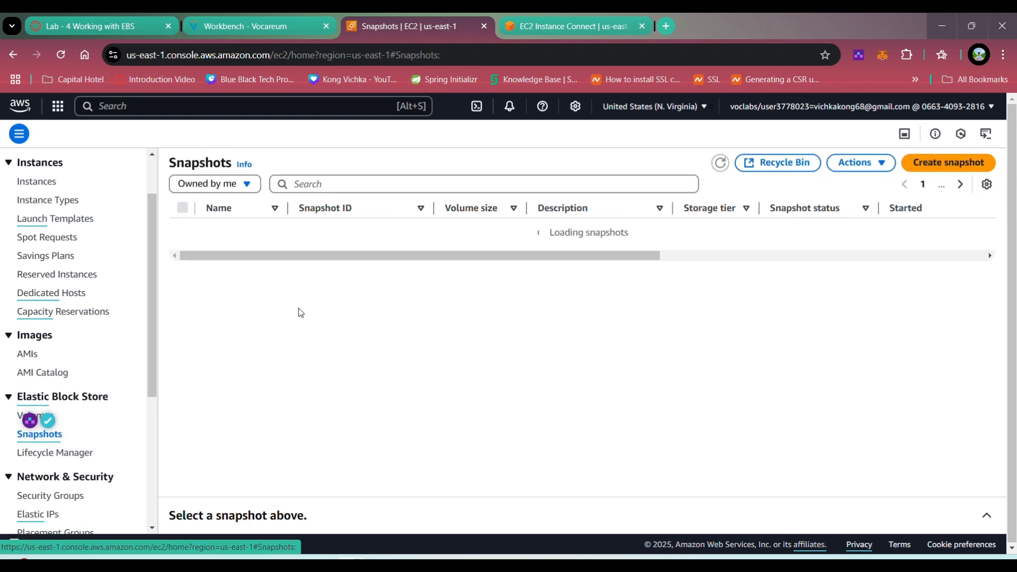
click(722, 168)
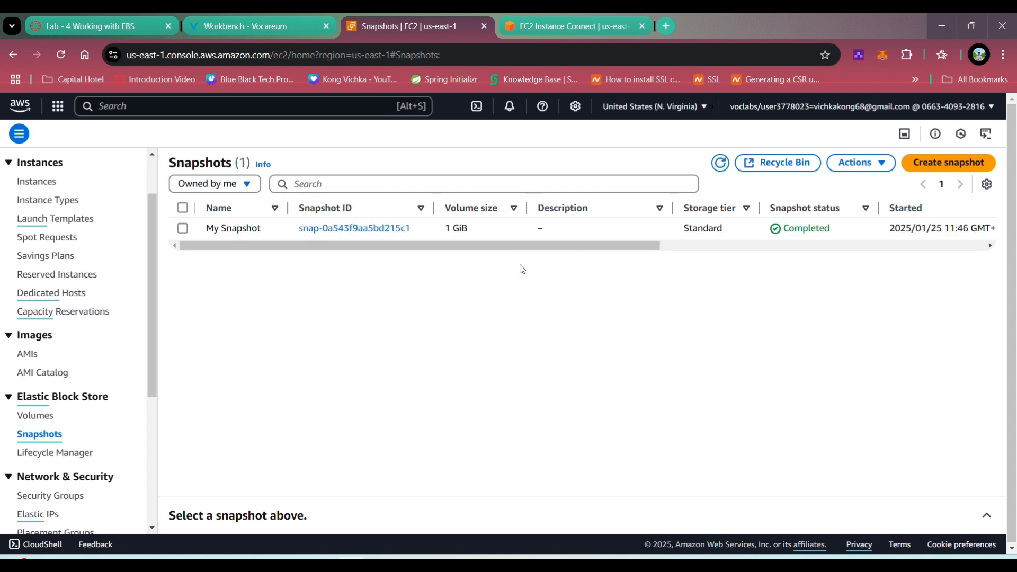
click(183, 229)
click(183, 229)
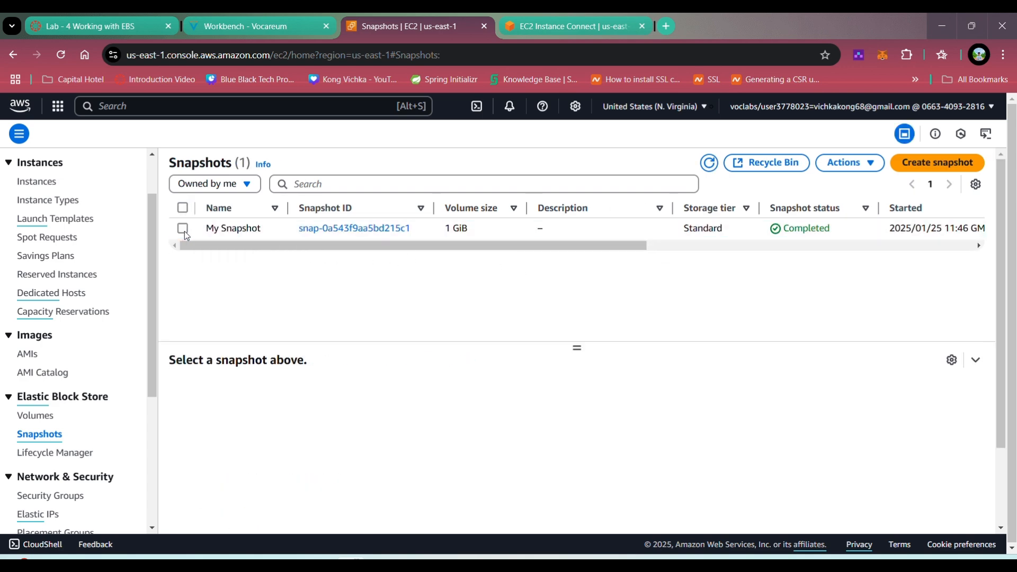
Step: Read step 30 in the lab instructions and copy its command for deleting the test file
click(285, 29)
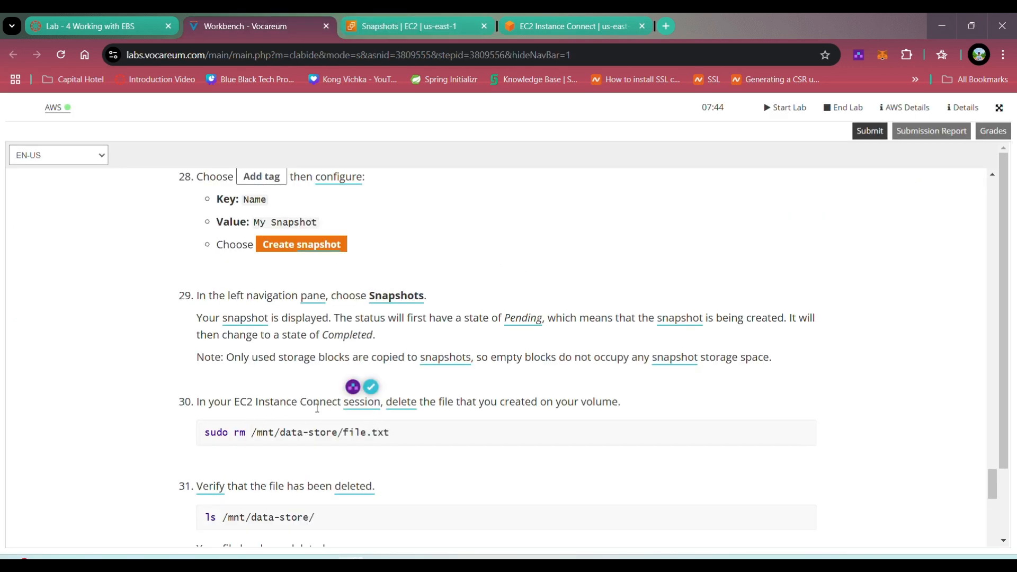
drag(300, 404, 604, 407)
click(493, 407)
click(610, 407)
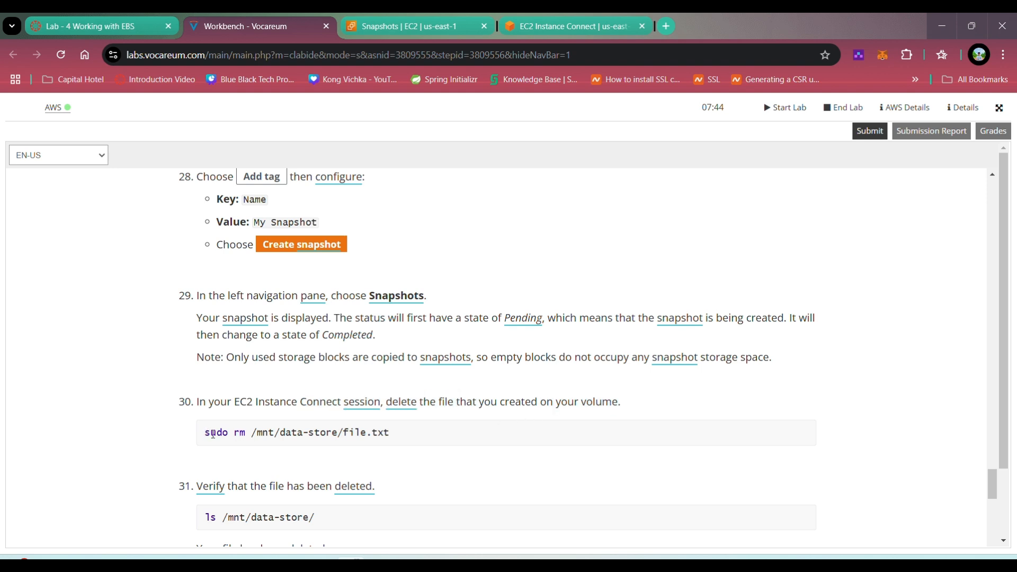
drag(213, 435, 389, 432)
right_click(374, 441)
click(399, 291)
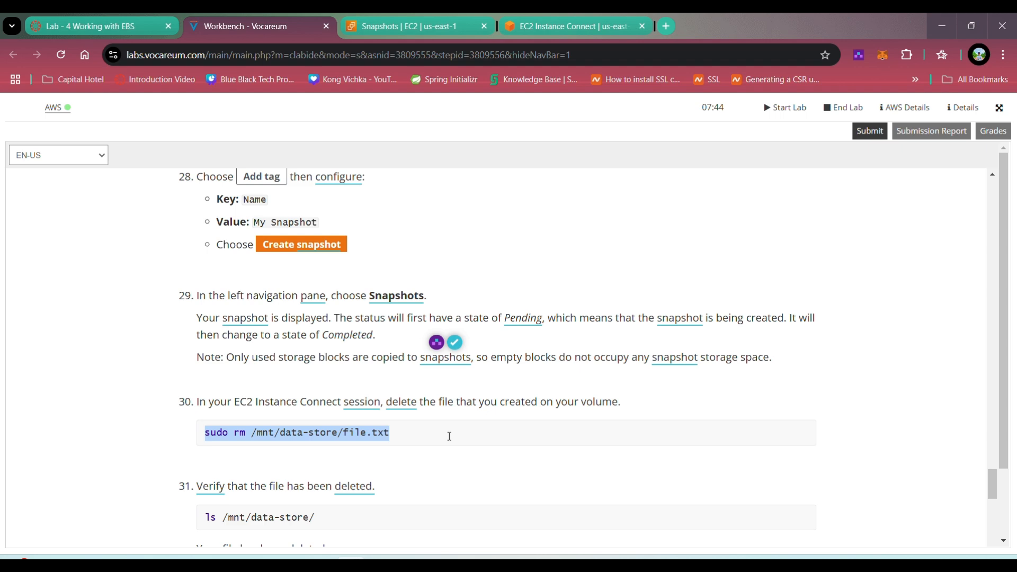
Step: Run sudo rm /mnt/data-store/file.txt in the EC2 Instance Connect terminal
click(612, 32)
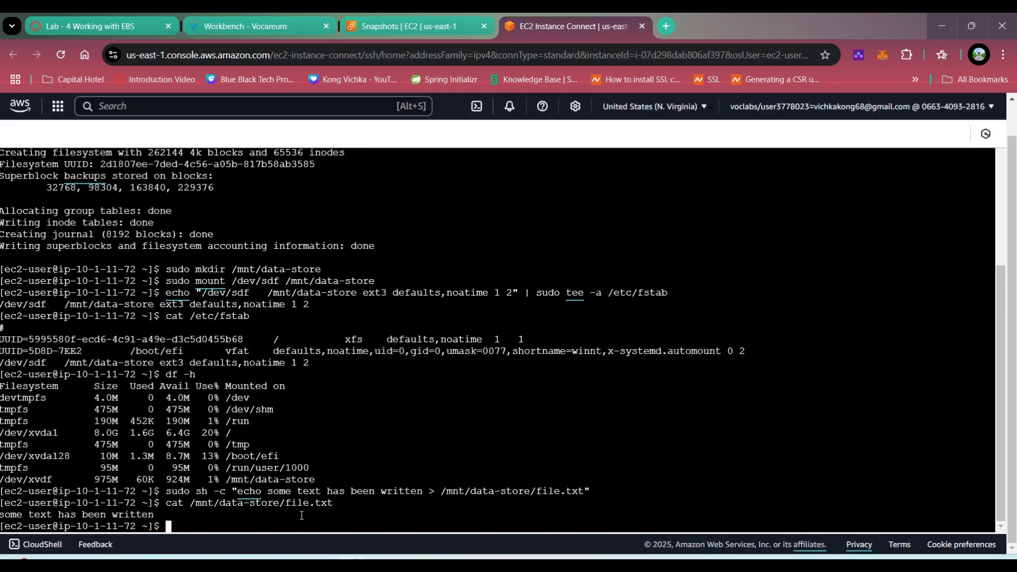
key(Return)
key(Return)
right_click(273, 517)
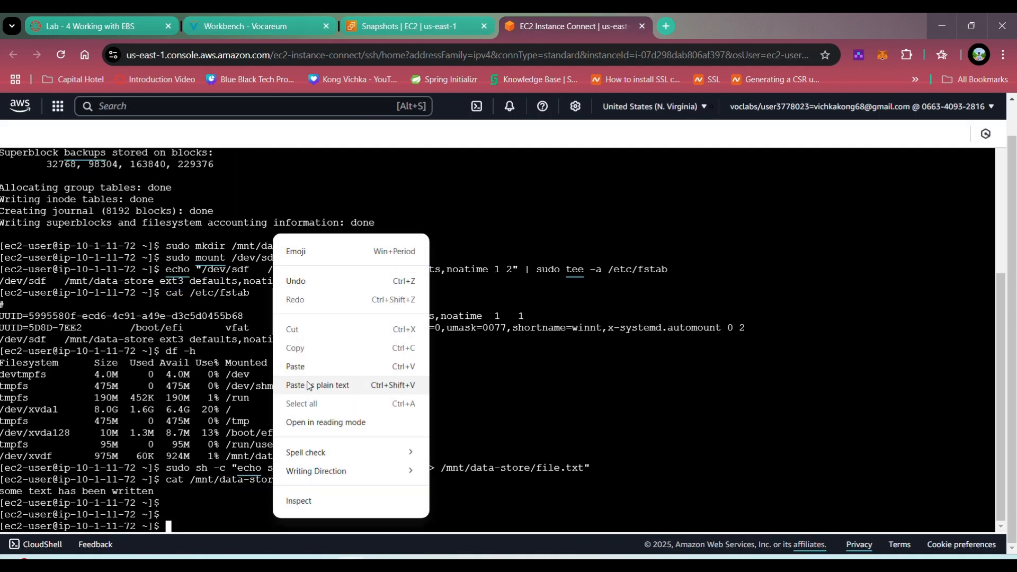
click(296, 366)
key(Return)
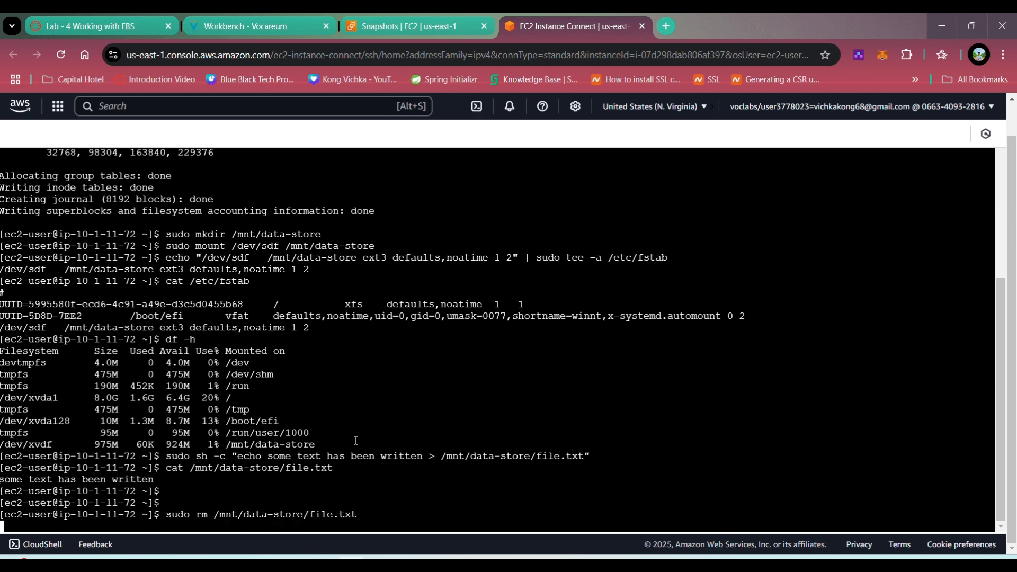
Step: Copy the step 31 command from the lab instructions and run ls /mnt/data-store/ in the terminal to check the file's deletion
click(269, 27)
scroll(243, 334, down, 4)
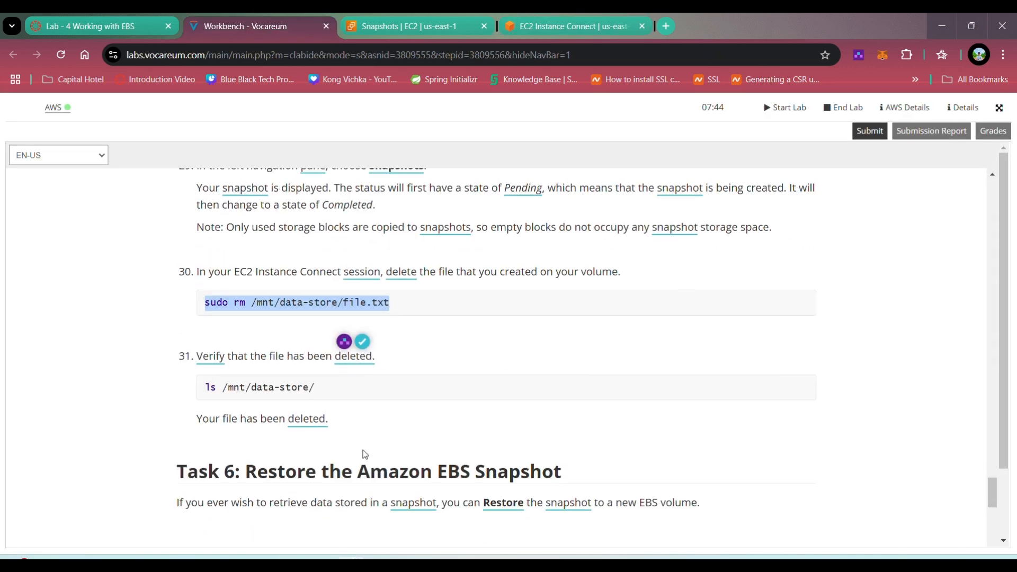
drag(205, 319, 316, 320)
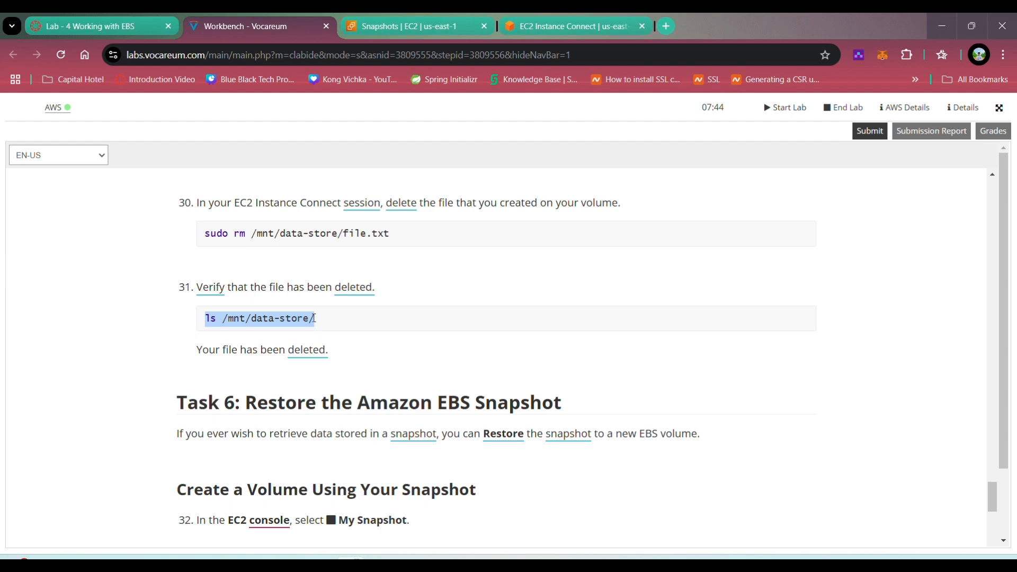
right_click(312, 321)
click(347, 336)
click(606, 26)
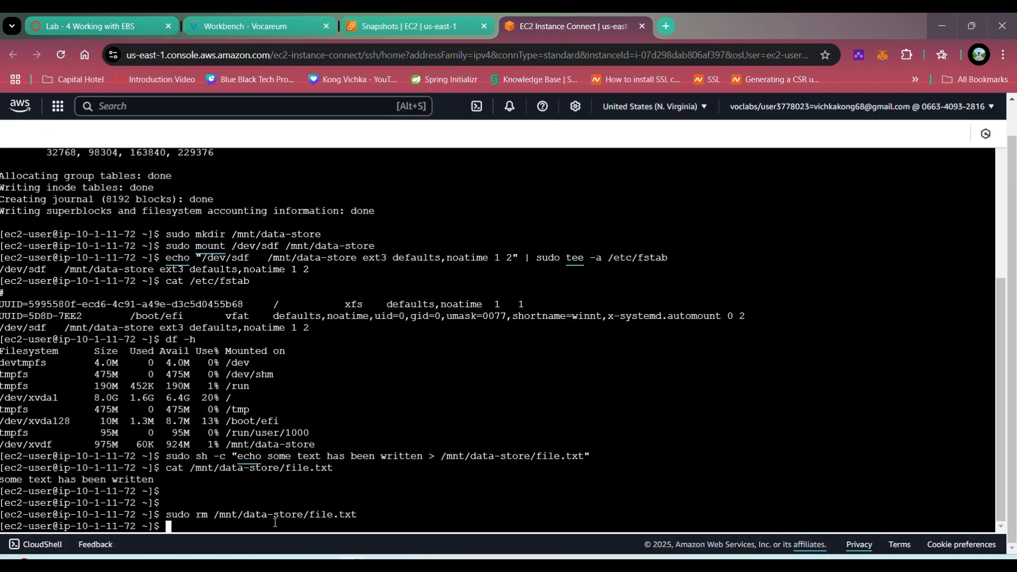
right_click(272, 239)
click(313, 373)
key(Return)
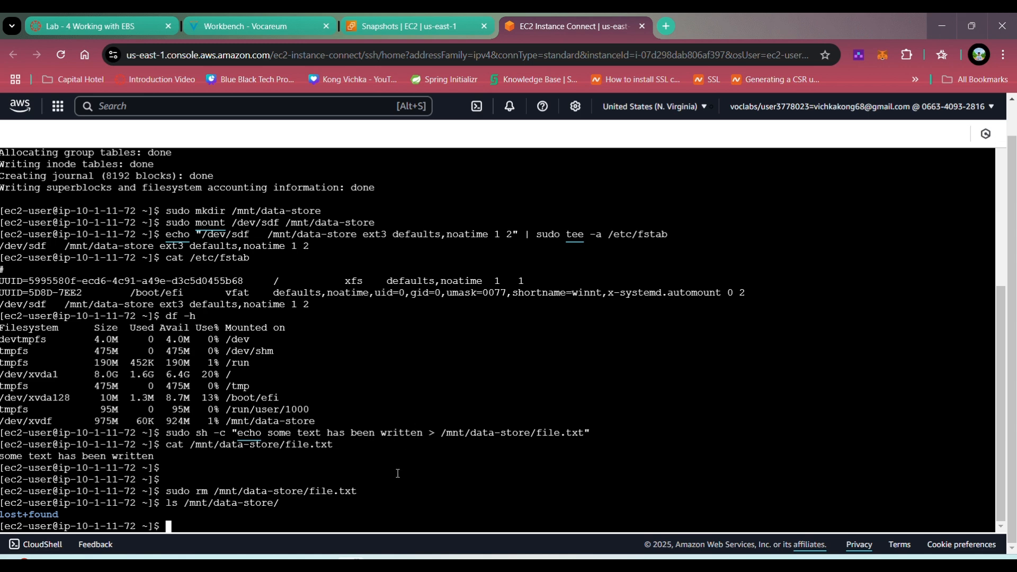
Step: Read steps 32 to 35 of Task 6 in the lab instructions on creating a volume from the snapshot
click(246, 26)
click(364, 359)
scroll(275, 279, down, 2)
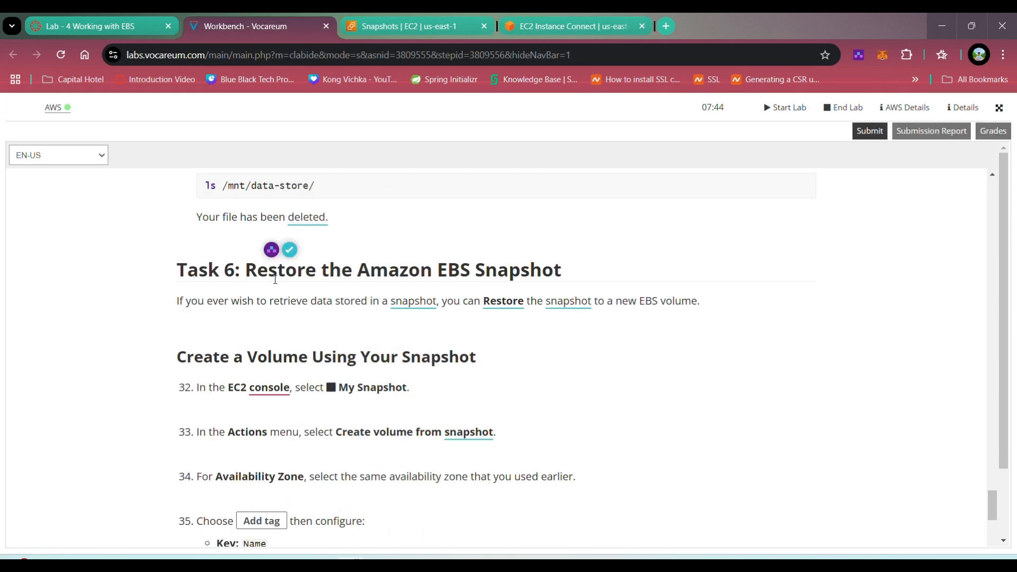
drag(275, 279, 557, 271)
click(478, 322)
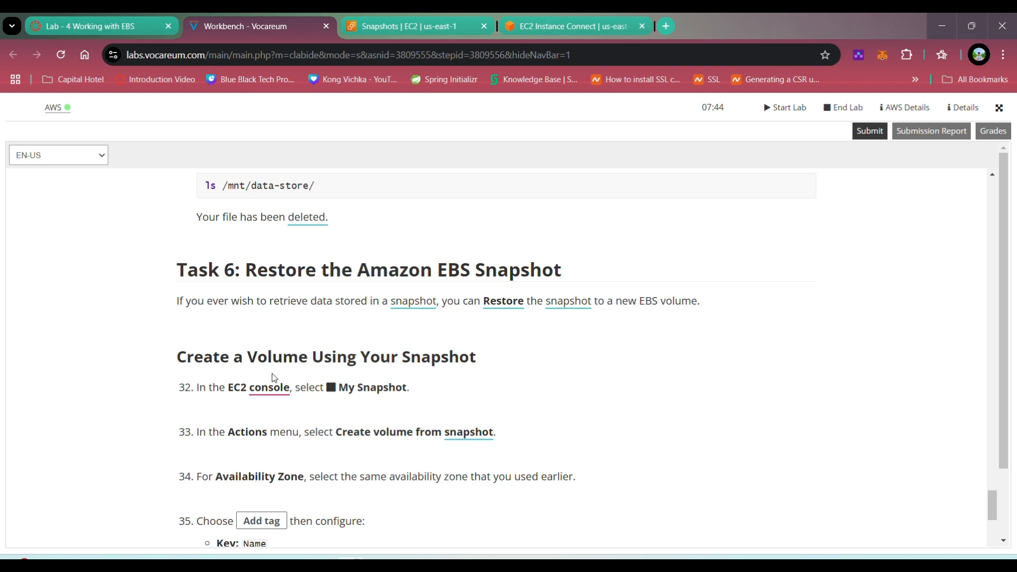
scroll(274, 378, down, 1)
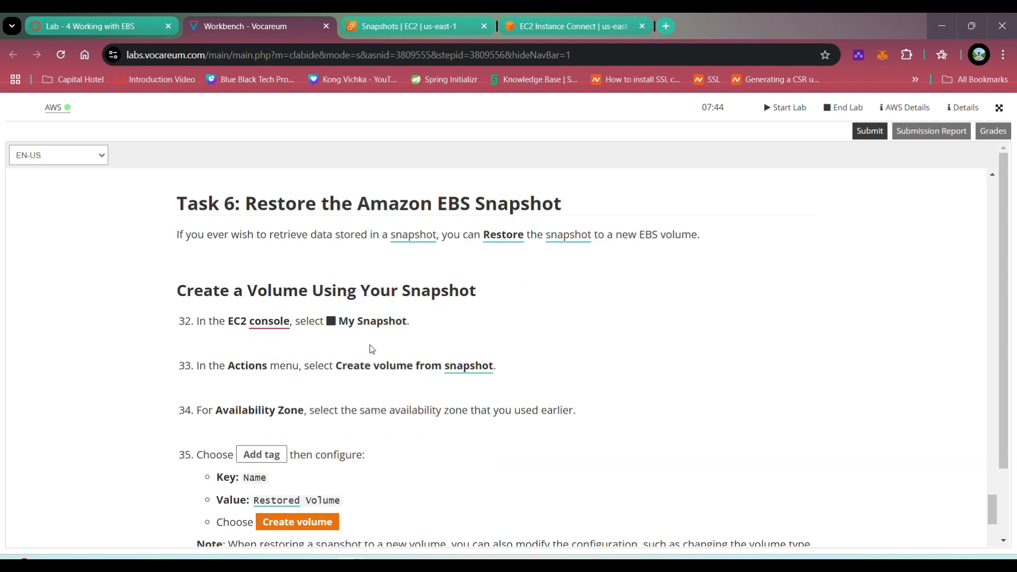
scroll(437, 374, down, 1)
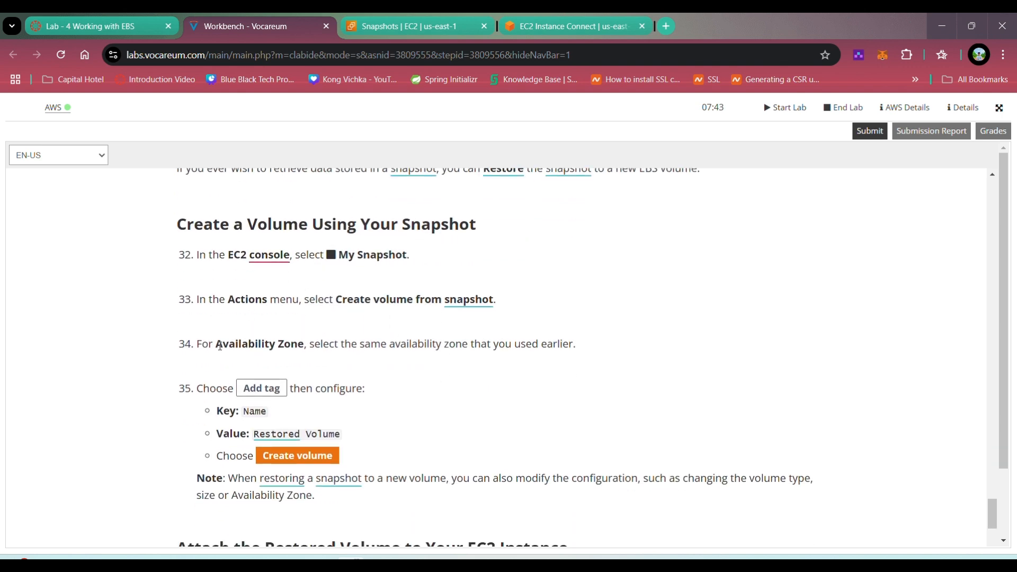
Step: Refresh the Snapshots list in the EC2 console and start creating a volume from My Snapshot
click(379, 30)
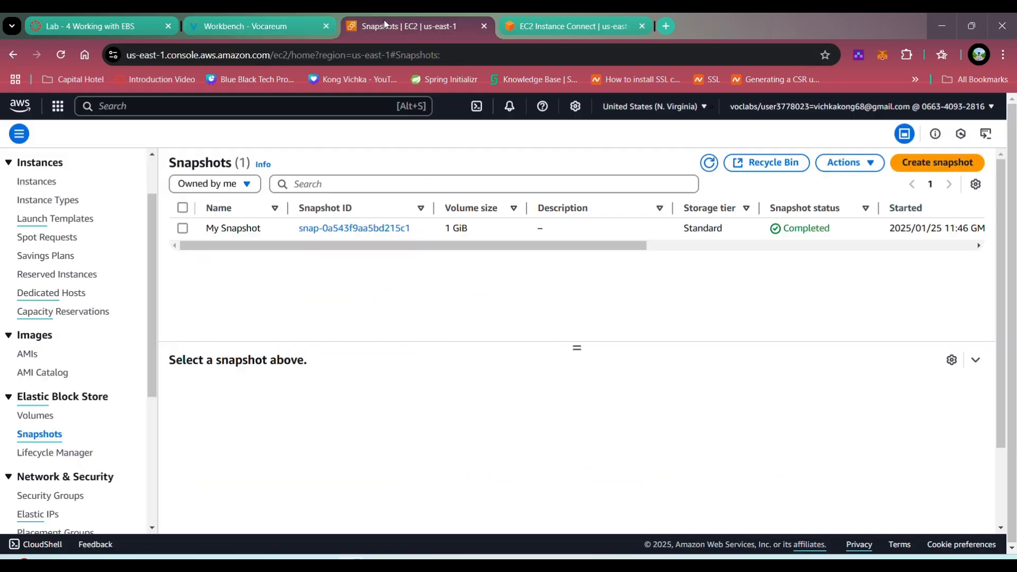
click(709, 163)
click(183, 229)
click(859, 168)
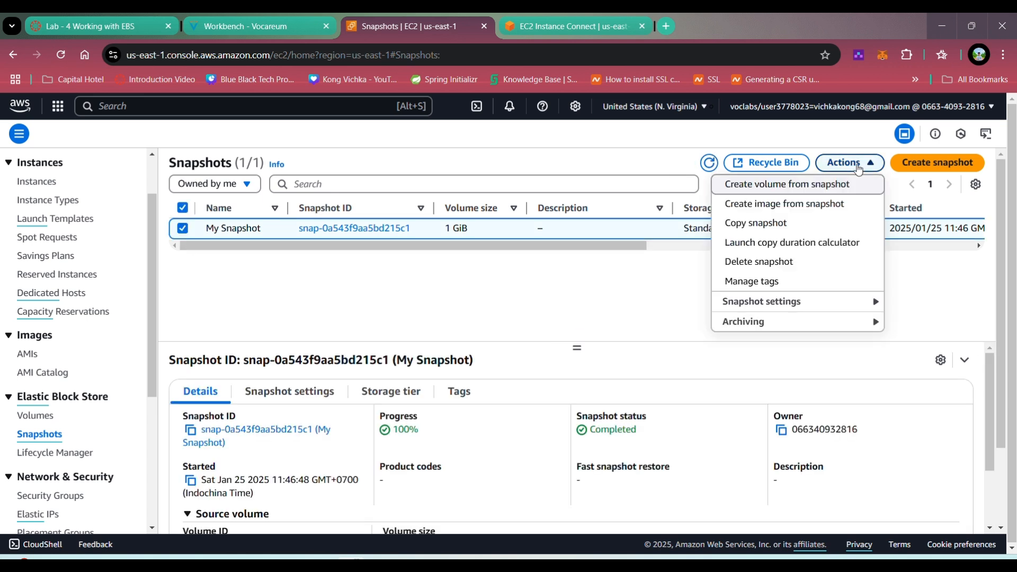
click(785, 185)
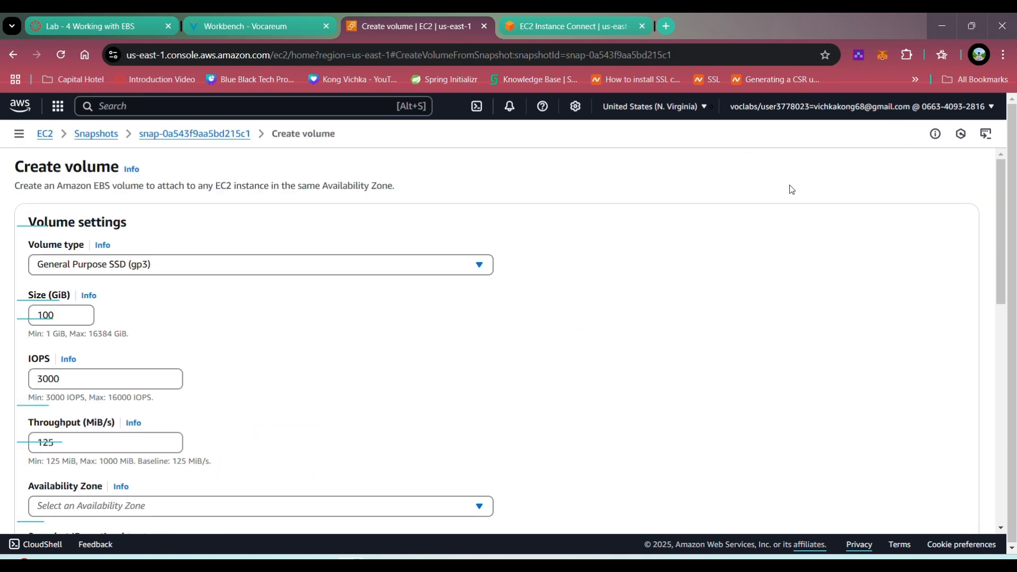
Step: Check the lab instructions and set the new volume's type to General Purpose SSD (gp2)
click(269, 24)
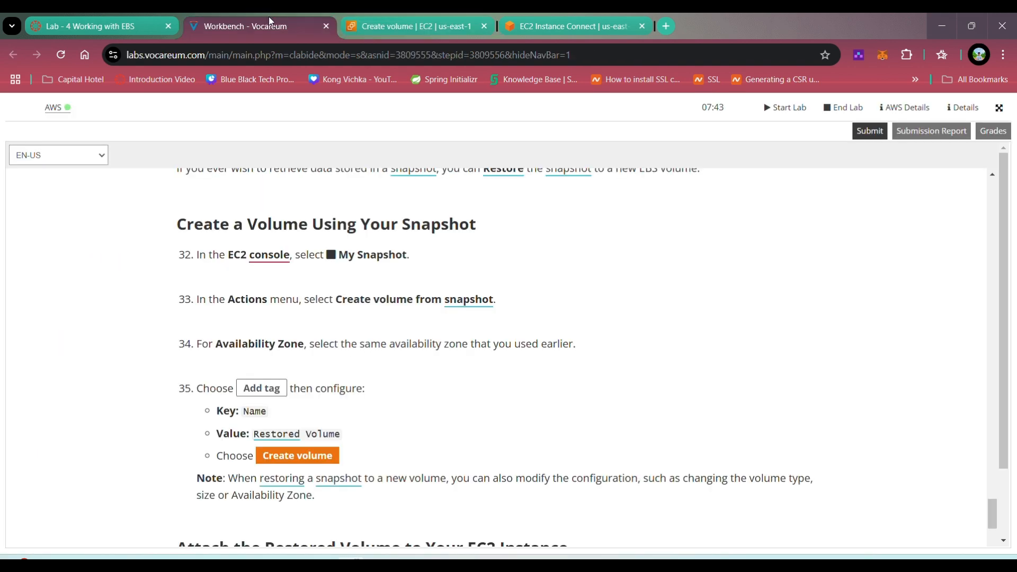
click(377, 32)
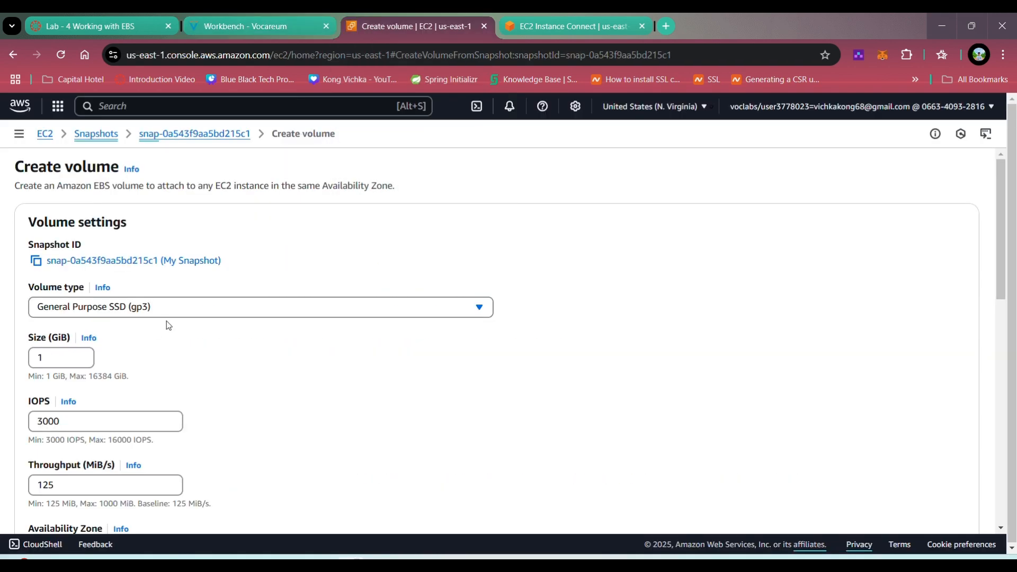
click(202, 308)
click(167, 356)
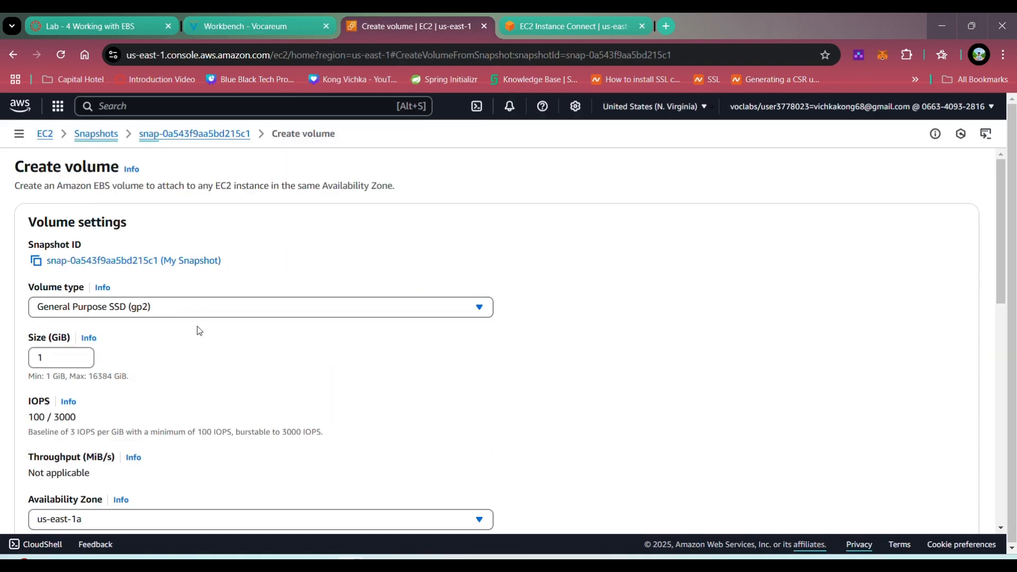
Step: Copy the tag value Restored Volume from step 35 of the lab instructions and return to the volume form
key(ctrl+shift+Tab)
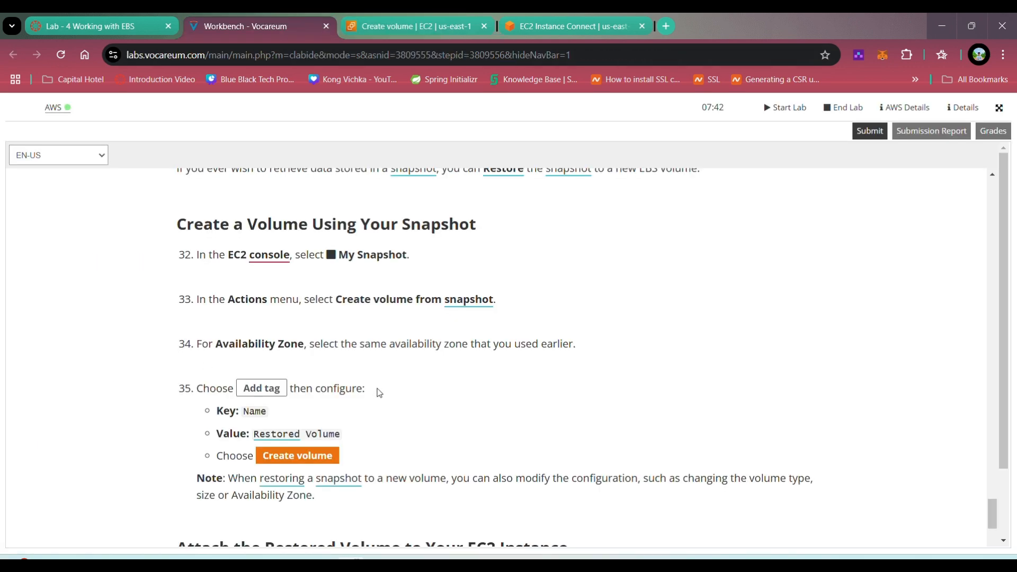
scroll(379, 393, down, 1)
click(383, 26)
key(ctrl+shift+Tab)
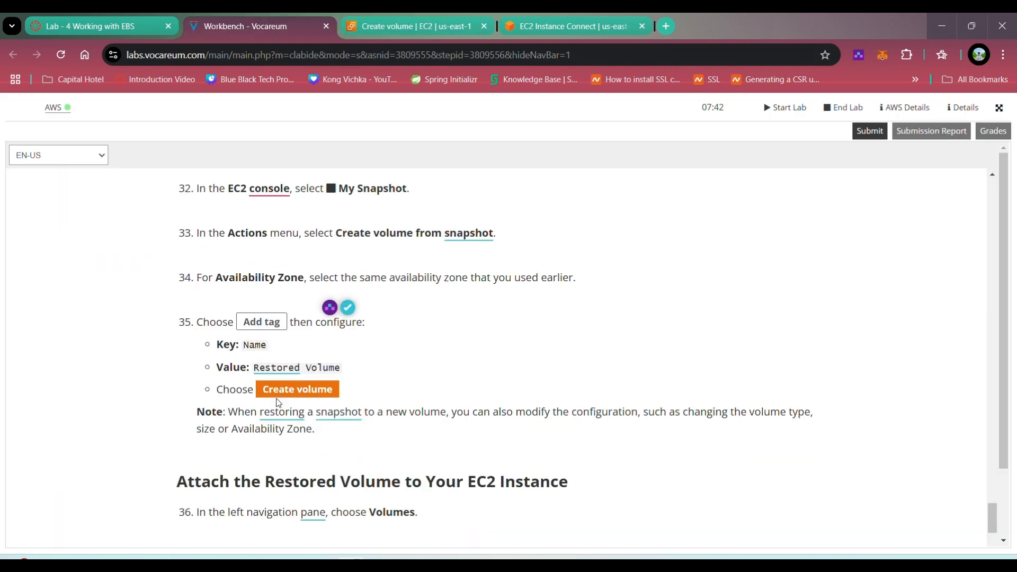
drag(254, 367, 341, 371)
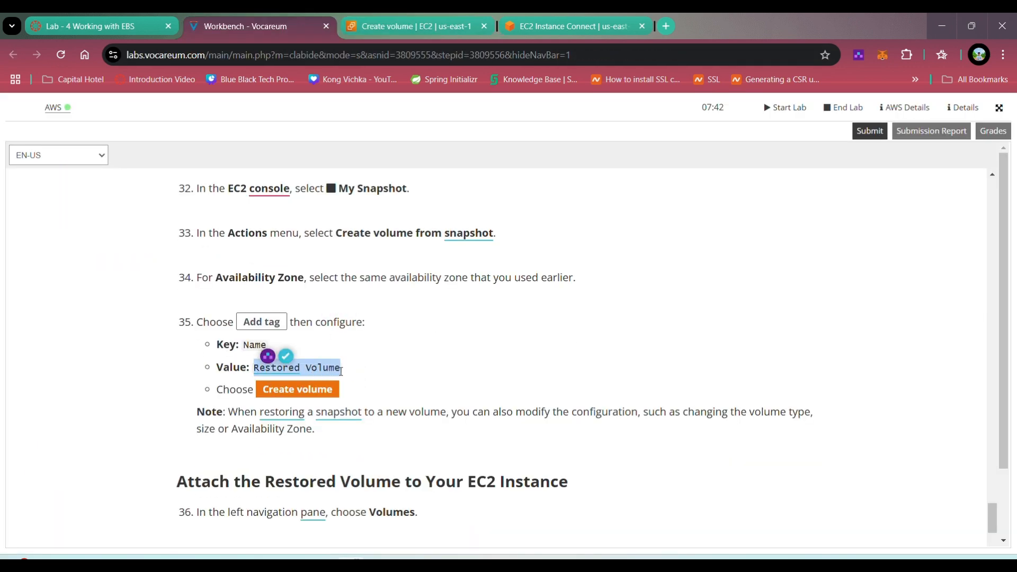
click(389, 23)
Step: Check that the Availability Zone is us-east-1a and add a tag with key Name and value Restored Volume
scroll(194, 375, down, 2)
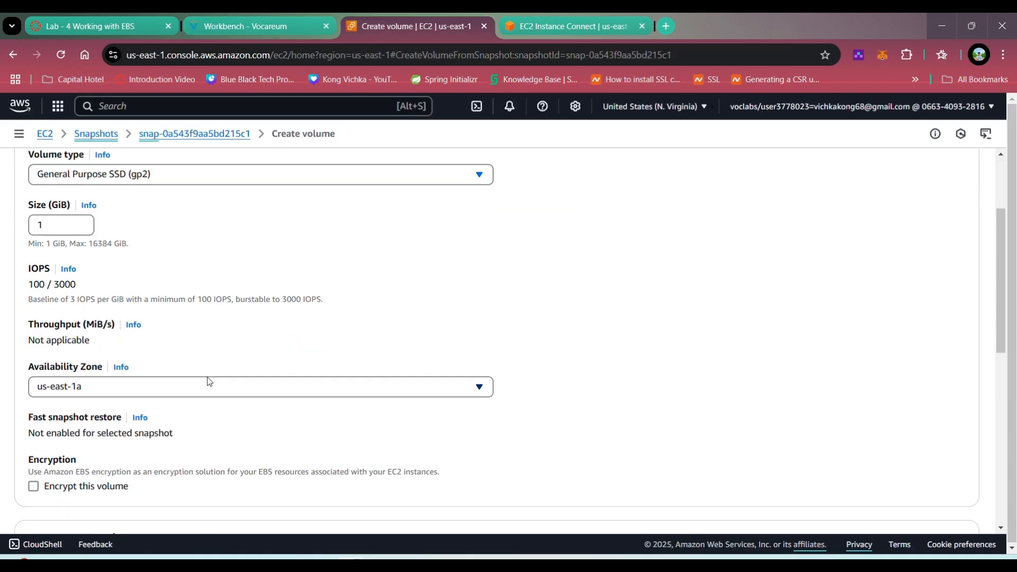
click(179, 388)
click(179, 389)
scroll(186, 380, down, 2)
scroll(186, 381, down, 1)
click(59, 407)
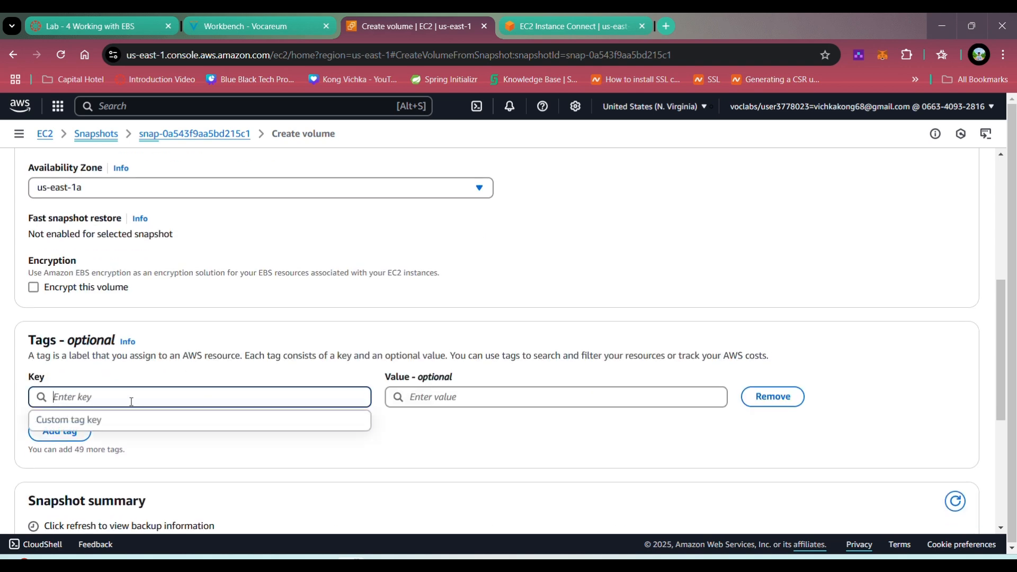
text(Name)
key(Tab)
text(Restored Volume)
click(759, 429)
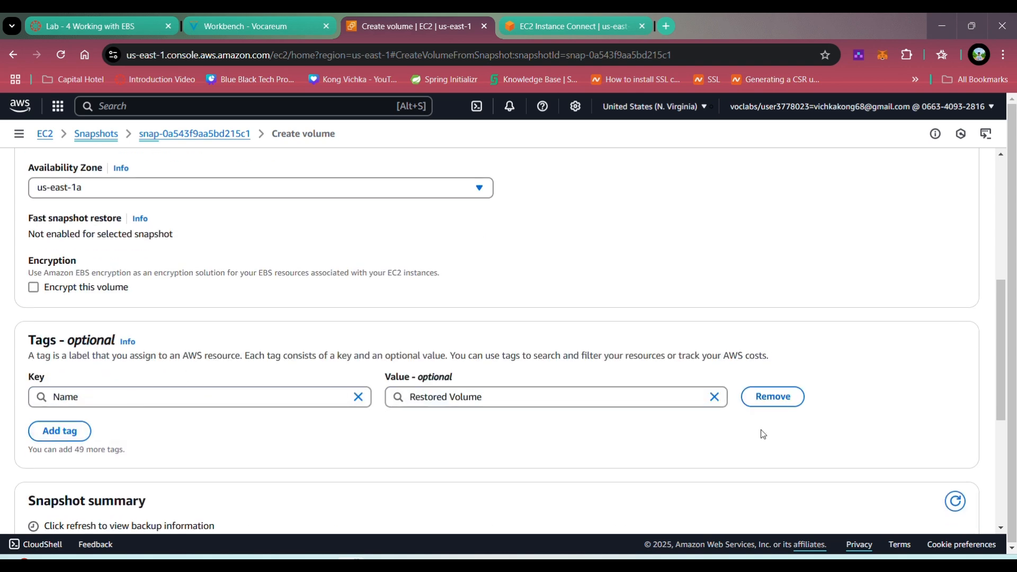
Step: Try to create the restored volume from the snapshot and read the response message
scroll(298, 416, down, 2)
click(928, 456)
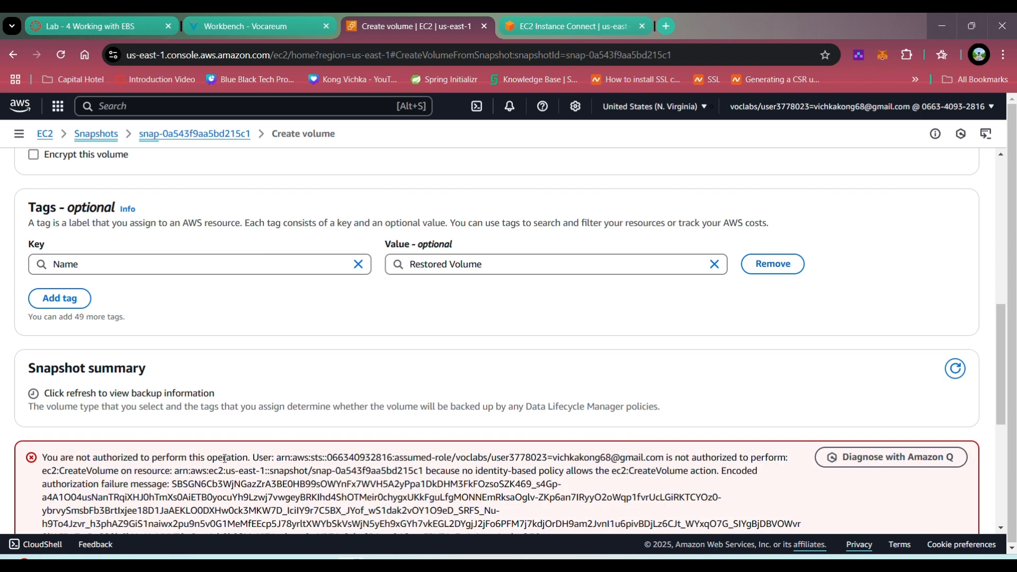
drag(213, 458, 247, 459)
drag(253, 458, 361, 453)
click(362, 453)
drag(42, 459, 755, 460)
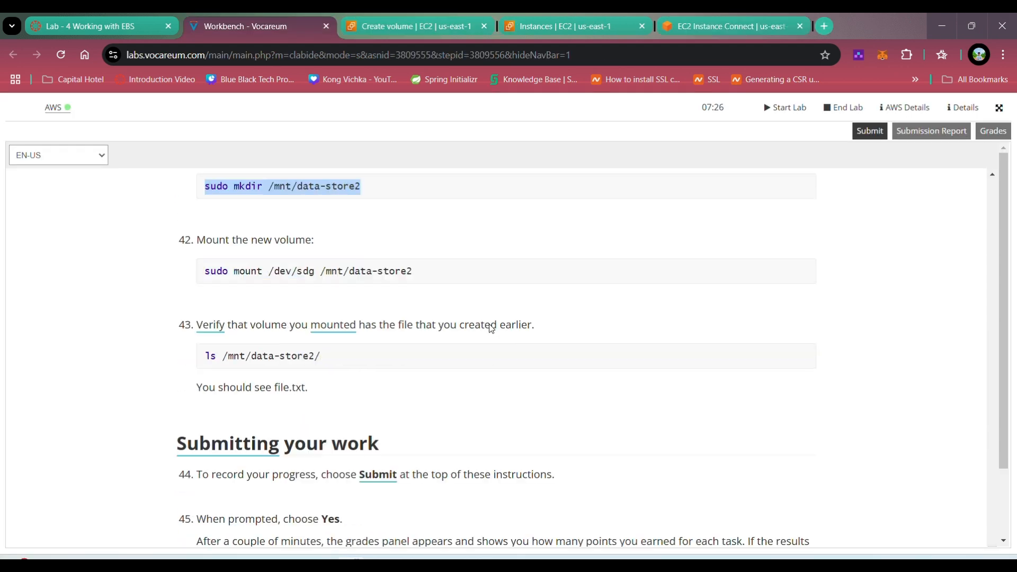
Step: Run the step 41 command sudo mkdir /mnt/data-store2 in the EC2 Instance Connect terminal
scroll(499, 334, up, 2)
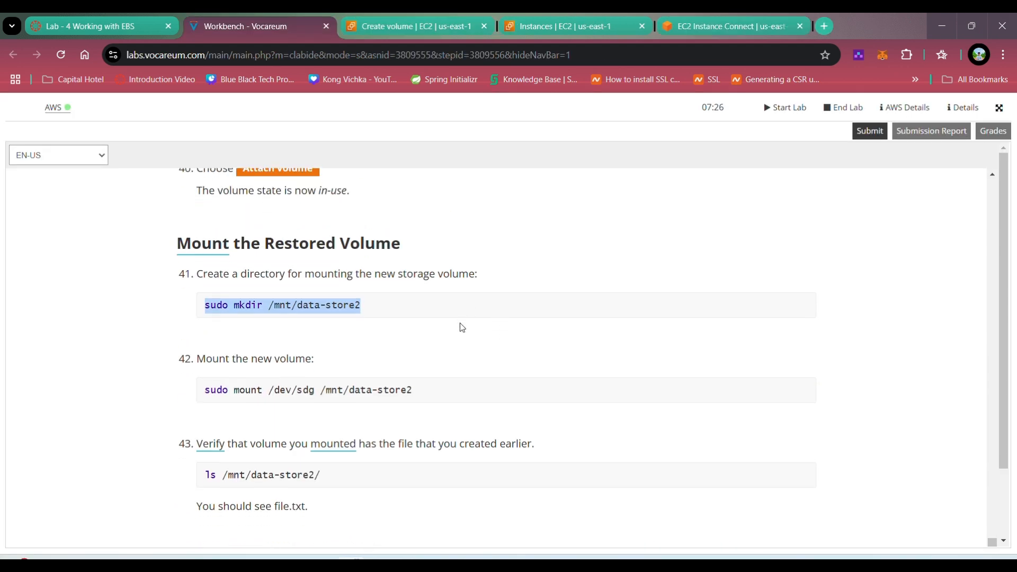
scroll(461, 325, down, 1)
click(726, 24)
right_click(255, 292)
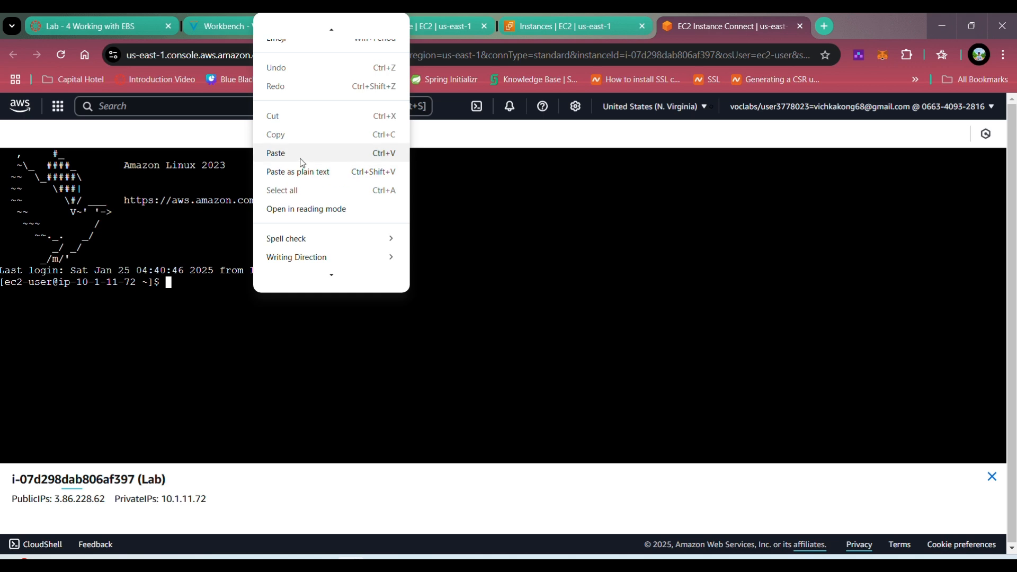
click(297, 152)
key(Return)
Step: Copy the step 42 command from the lab instructions, try sudo mount /dev/sdg /mnt/data-store2 in the terminal and read its output
click(316, 25)
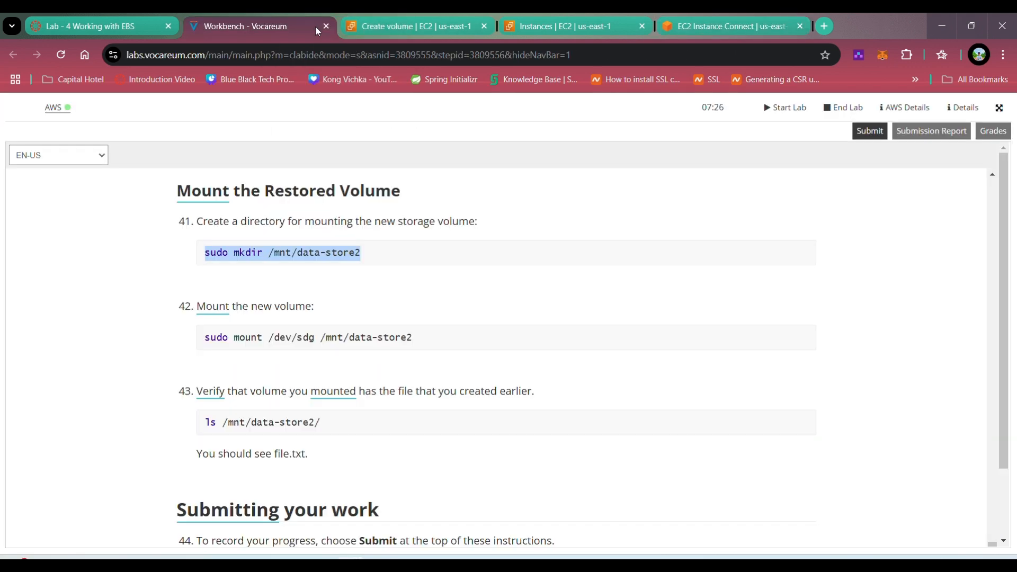
drag(205, 338, 409, 334)
key(ctrl+c)
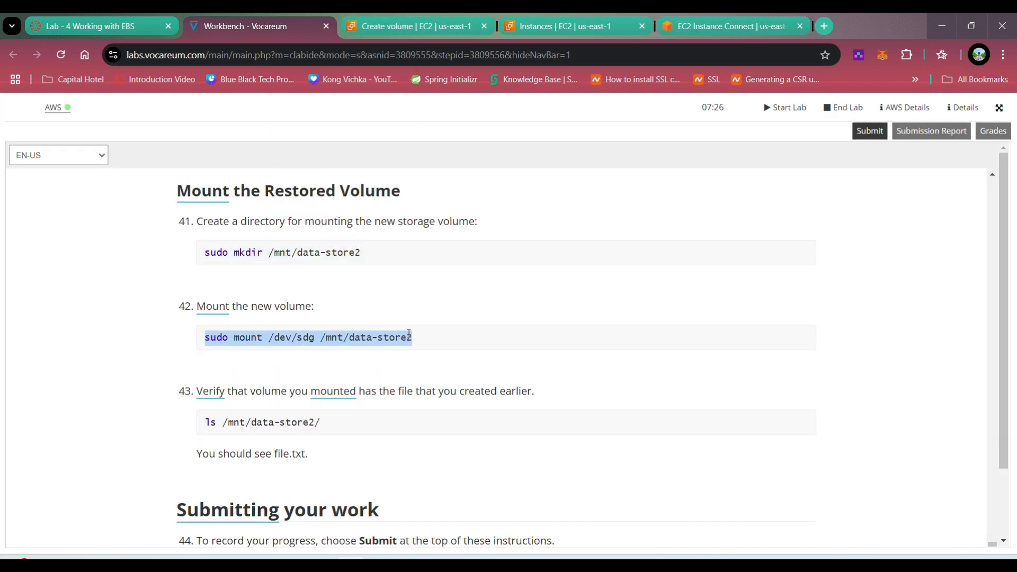
click(664, 20)
right_click(232, 301)
click(289, 158)
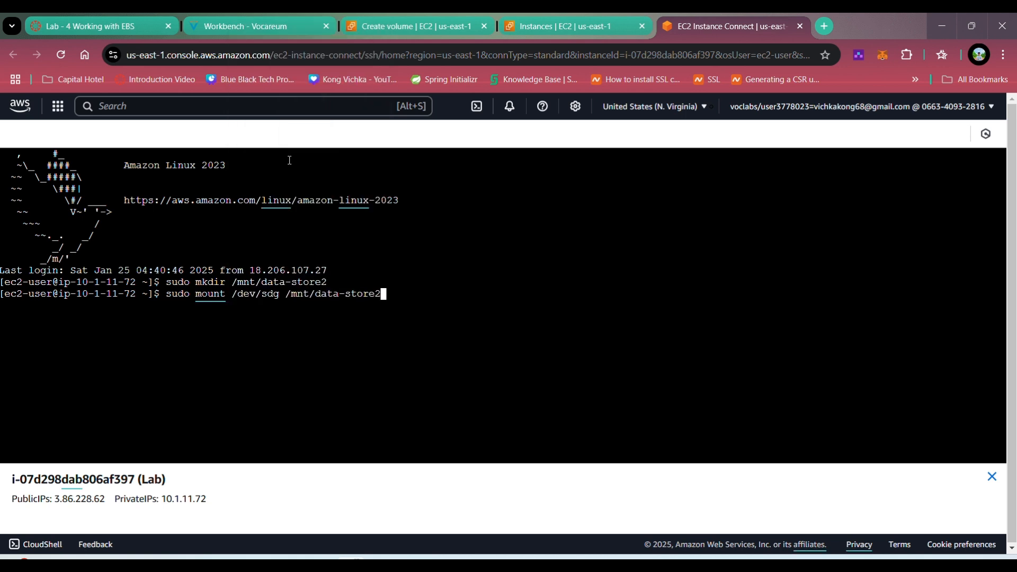
key(Return)
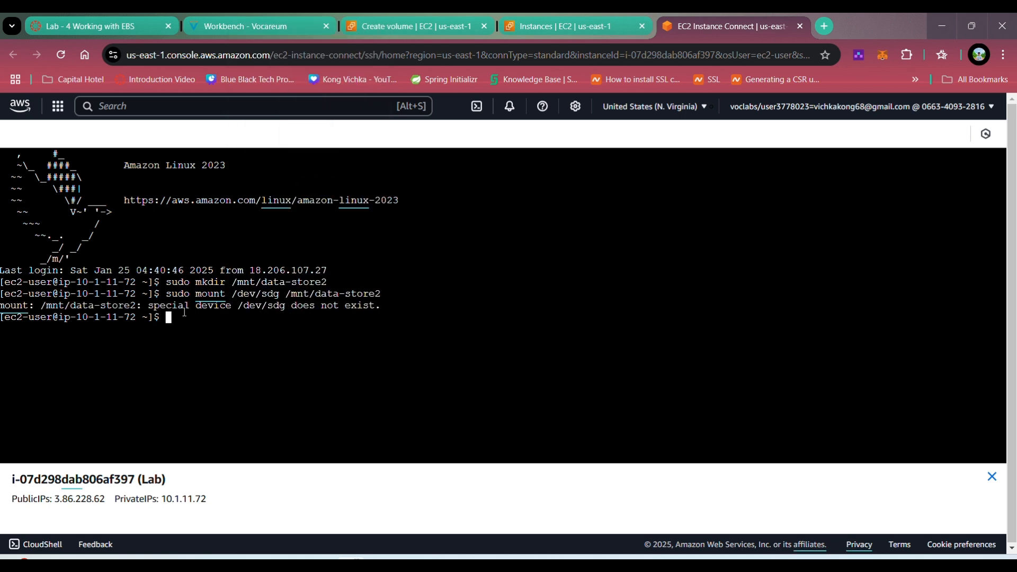
drag(150, 306, 281, 305)
click(382, 311)
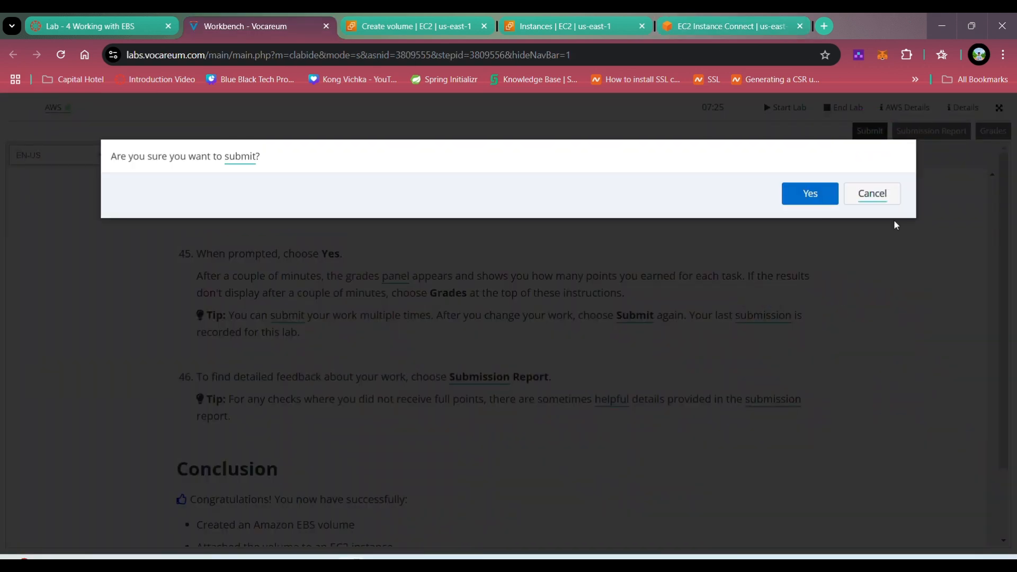
Step: Submit the lab work for grading in the Vocareum workbench and confirm the submission
click(815, 196)
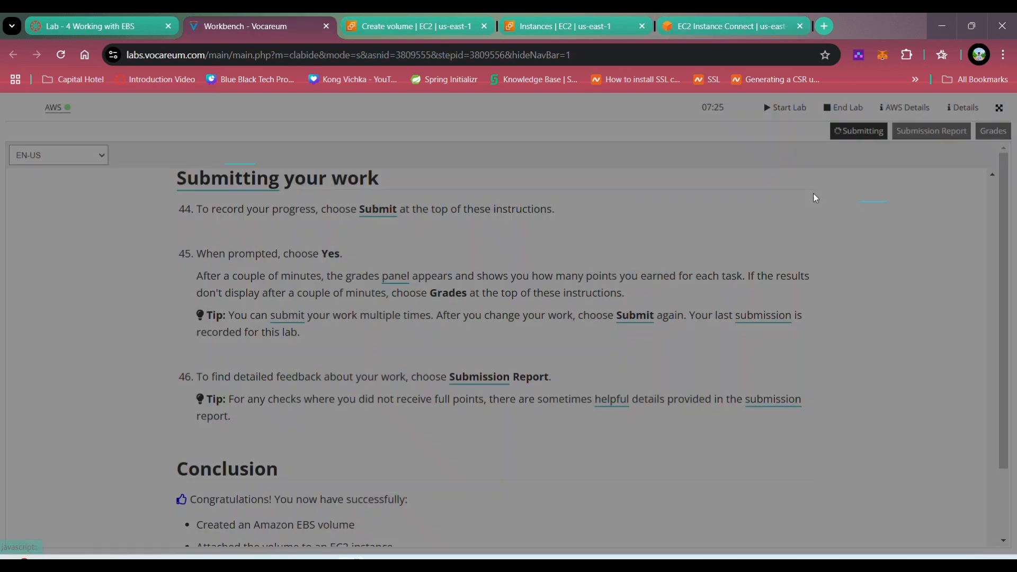